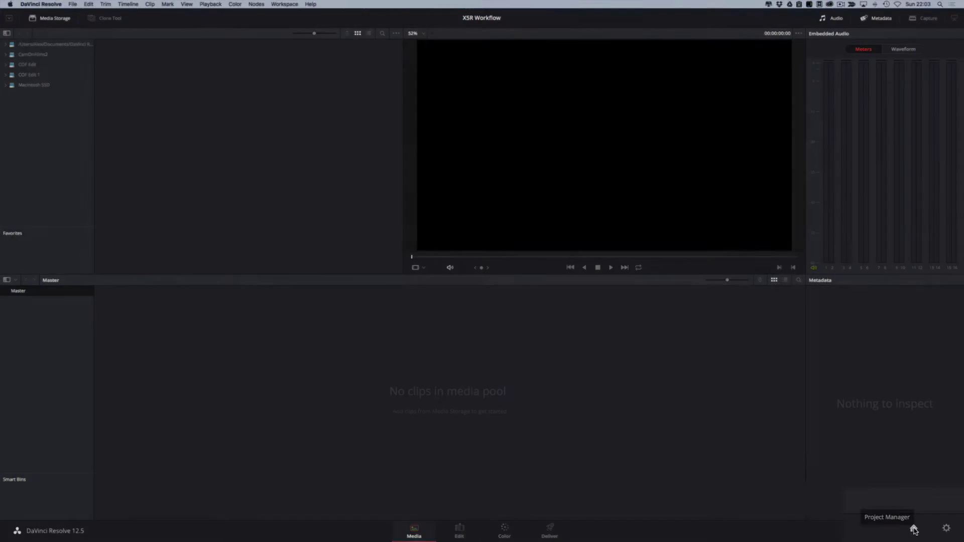
Open the project settings and set the timeline resolution to 3840 x 2160 Ultra HD.
{"action": "left_click", "coordinate": [914, 530]}
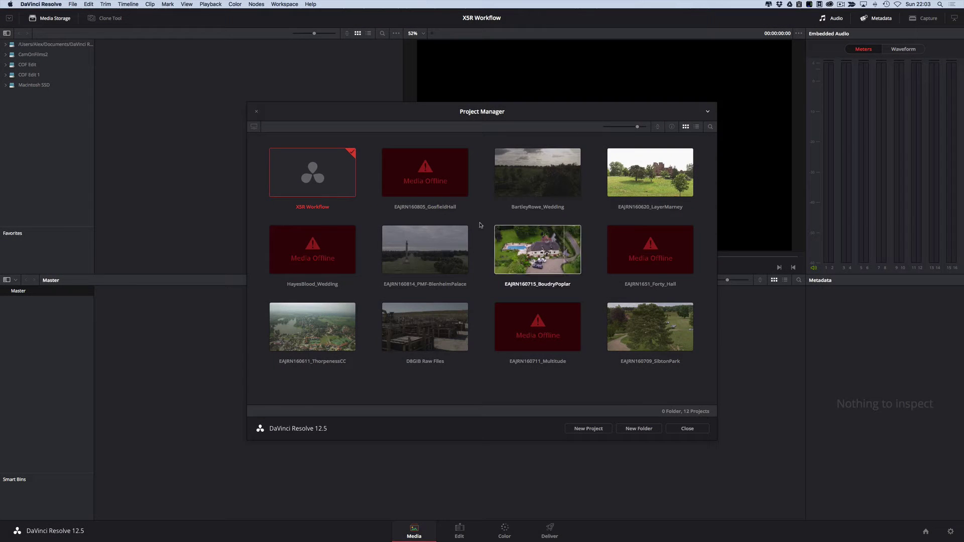
{"action": "left_click", "coordinate": [256, 111]}
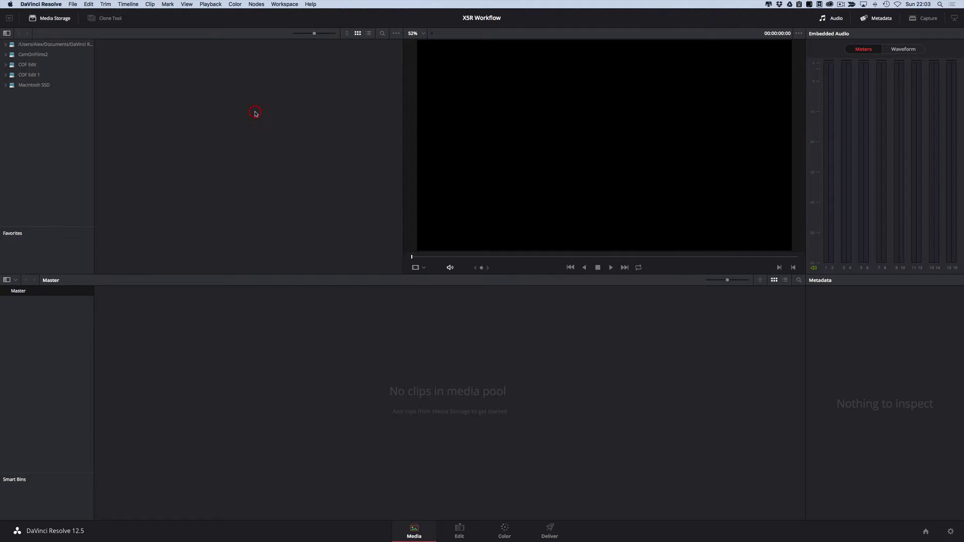
{"action": "left_click", "coordinate": [951, 533]}
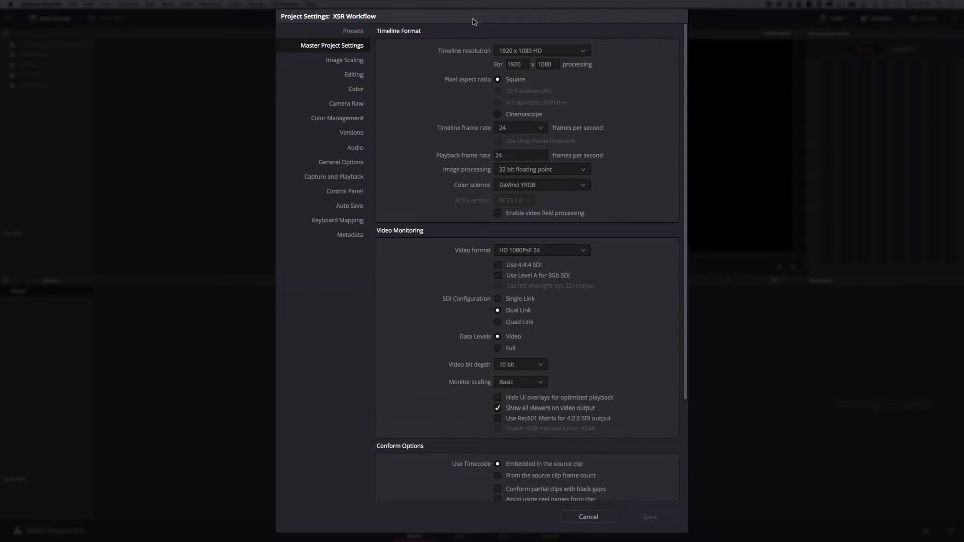
{"action": "left_click_drag", "start_coordinate": [474, 22], "coordinate": [456, 19]}
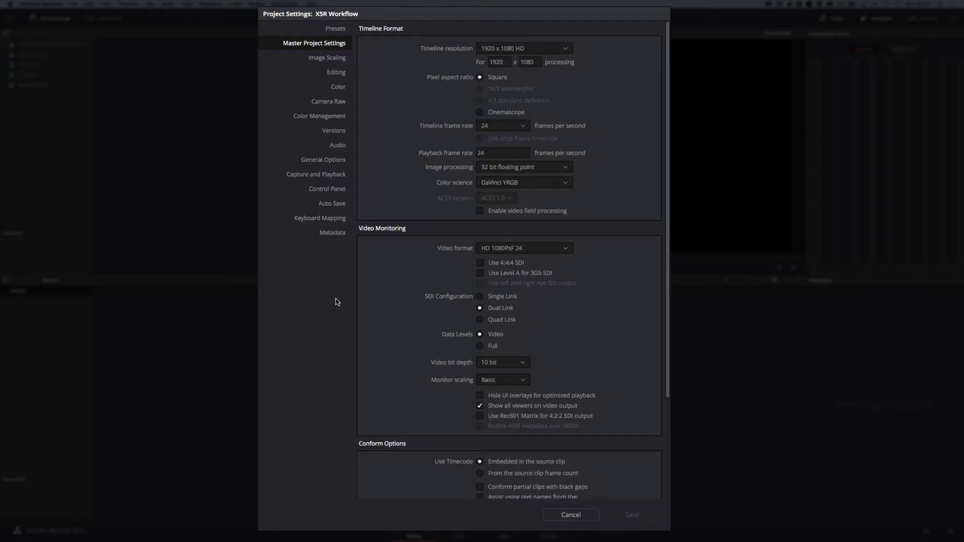
{"action": "left_click", "coordinate": [566, 50]}
{"action": "scroll", "coordinate": [544, 133], "scroll_direction": "down", "scroll_amount": 2}
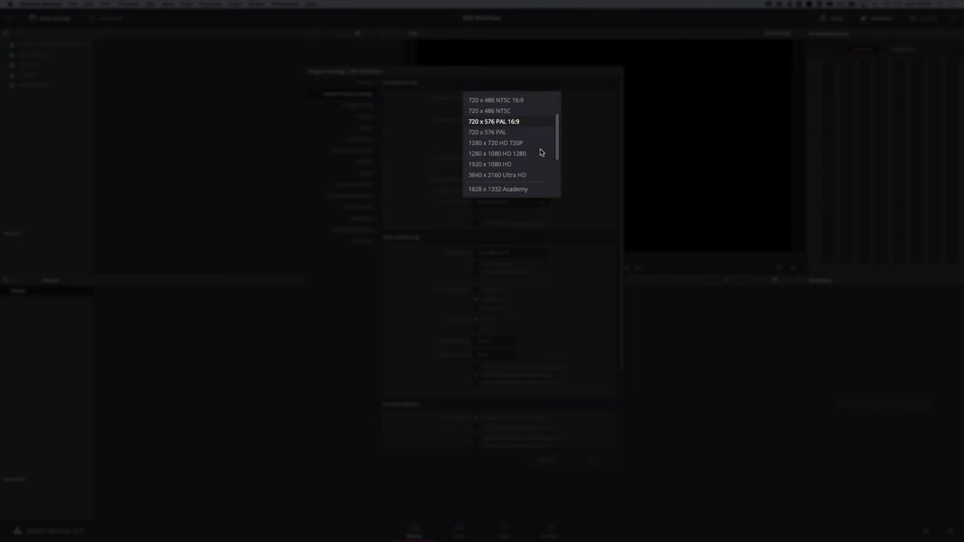
{"action": "left_click", "coordinate": [511, 175]}
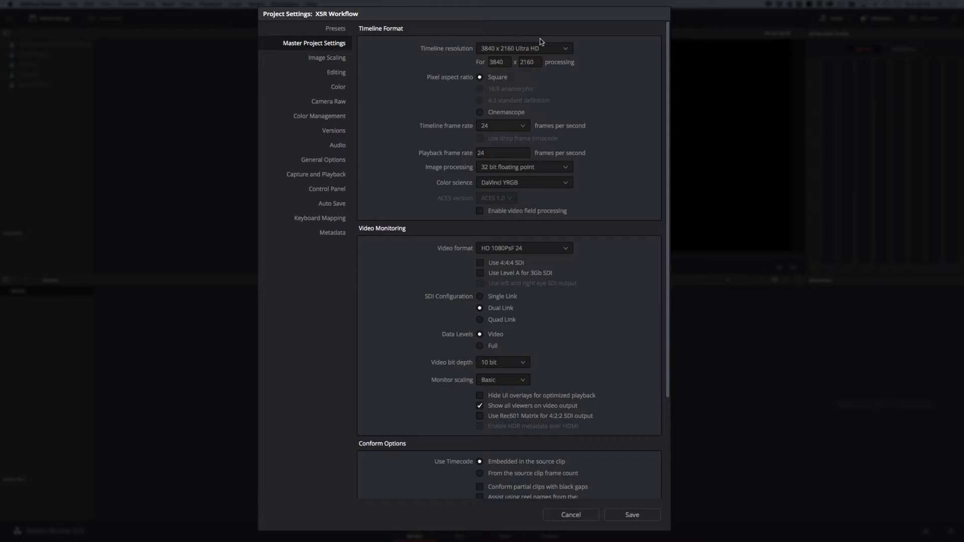
Set both the timeline frame rate and the playback frame rate to 25 frames per second.
{"action": "left_click", "coordinate": [527, 121]}
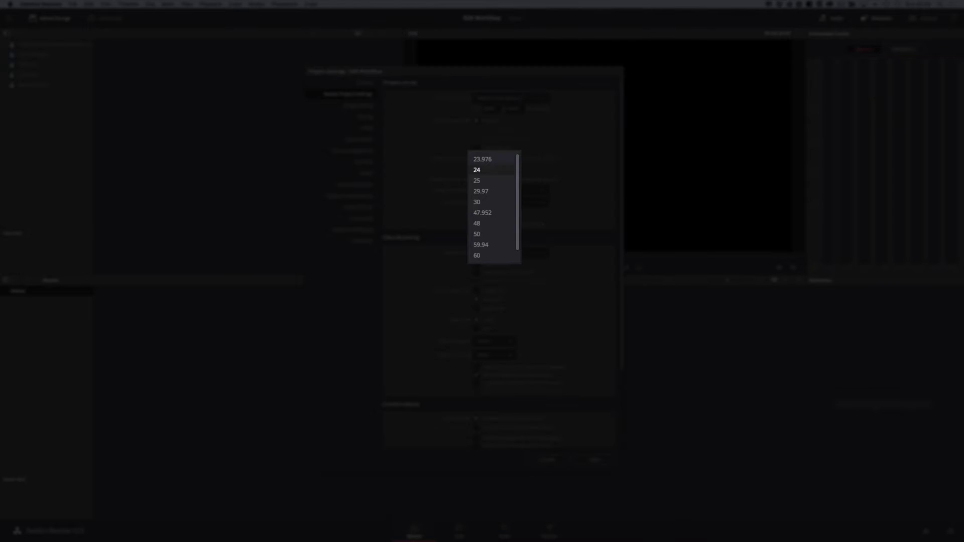
{"action": "left_click", "coordinate": [505, 183]}
{"action": "left_click", "coordinate": [505, 152]}
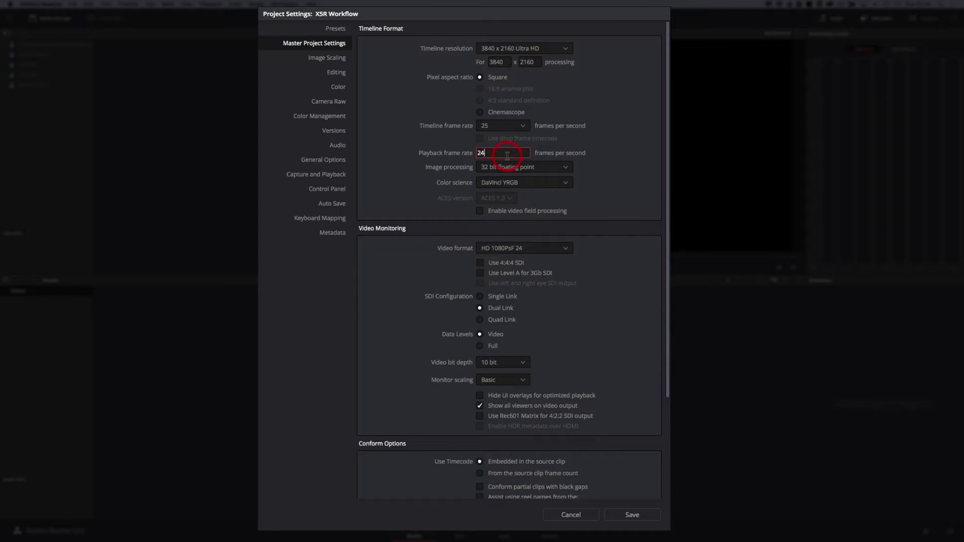
{"action": "key", "text": "BackSpace"}
{"action": "type", "text": "5"}
{"action": "key", "text": "Return"}
Go to the Camera Raw project settings and choose CinemaDNG as the raw format.
{"action": "left_click", "coordinate": [332, 103]}
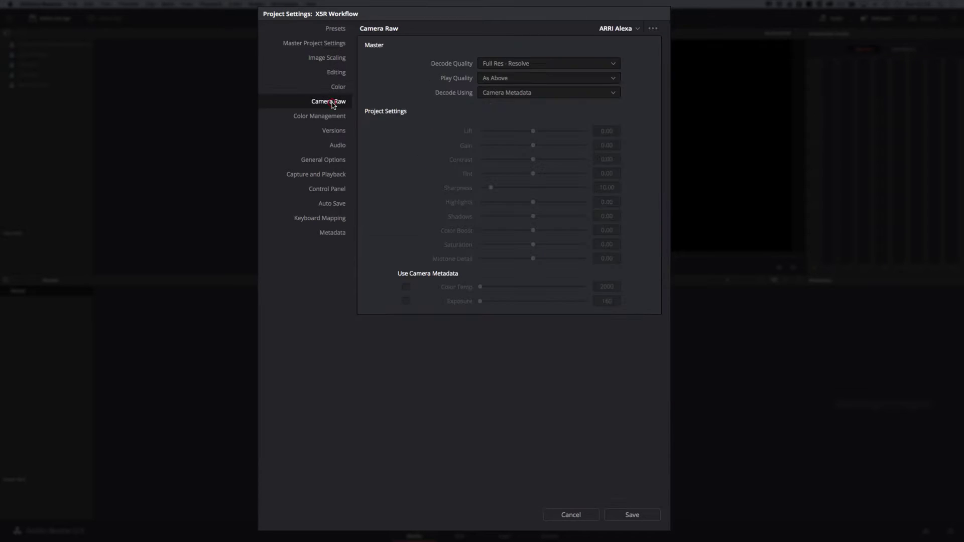
{"action": "left_click", "coordinate": [338, 88]}
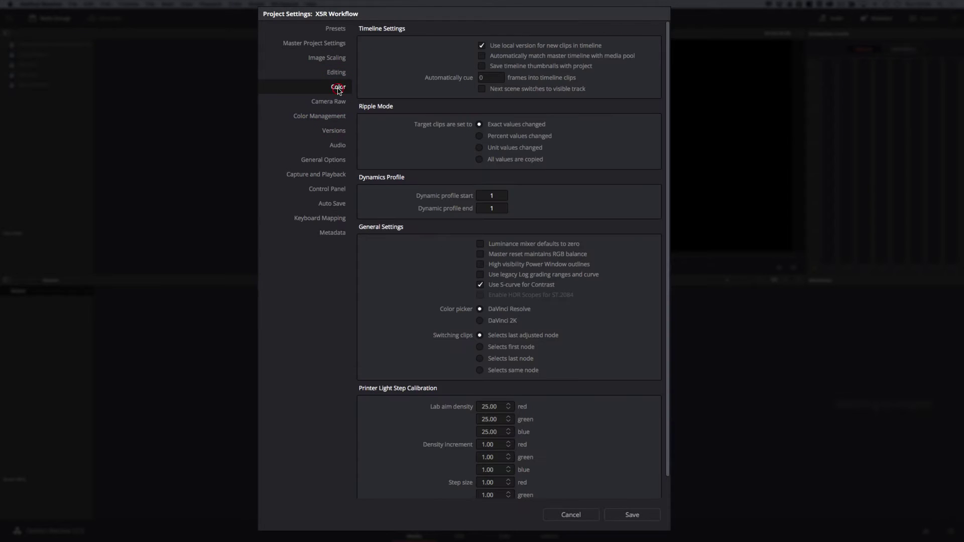
{"action": "left_click", "coordinate": [339, 101]}
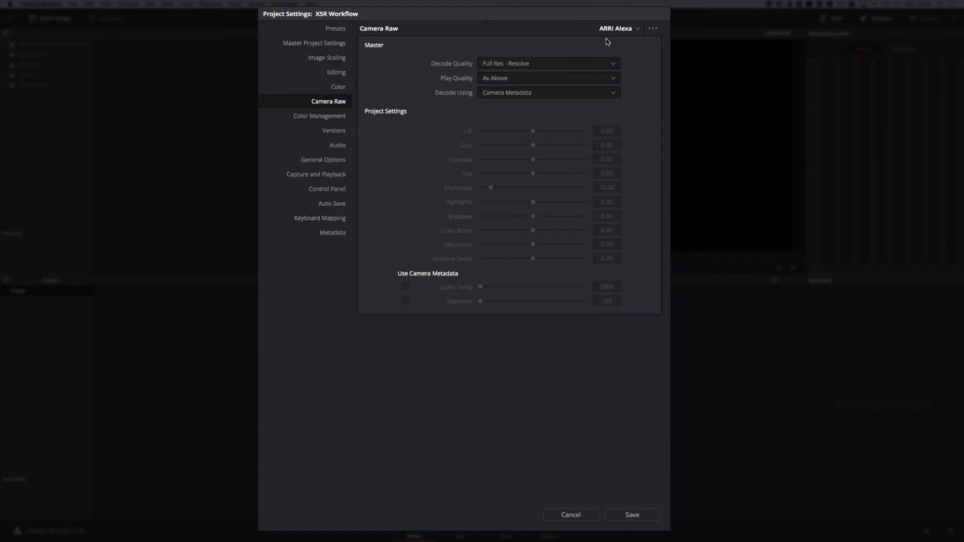
{"action": "left_click", "coordinate": [636, 29]}
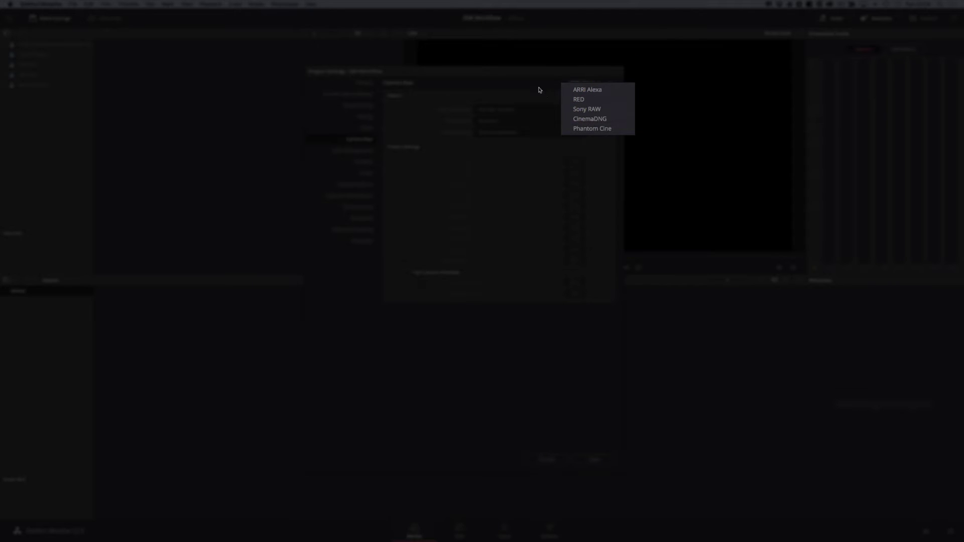
{"action": "left_click", "coordinate": [541, 88]}
{"action": "left_click", "coordinate": [636, 30]}
{"action": "left_click", "coordinate": [590, 119]}
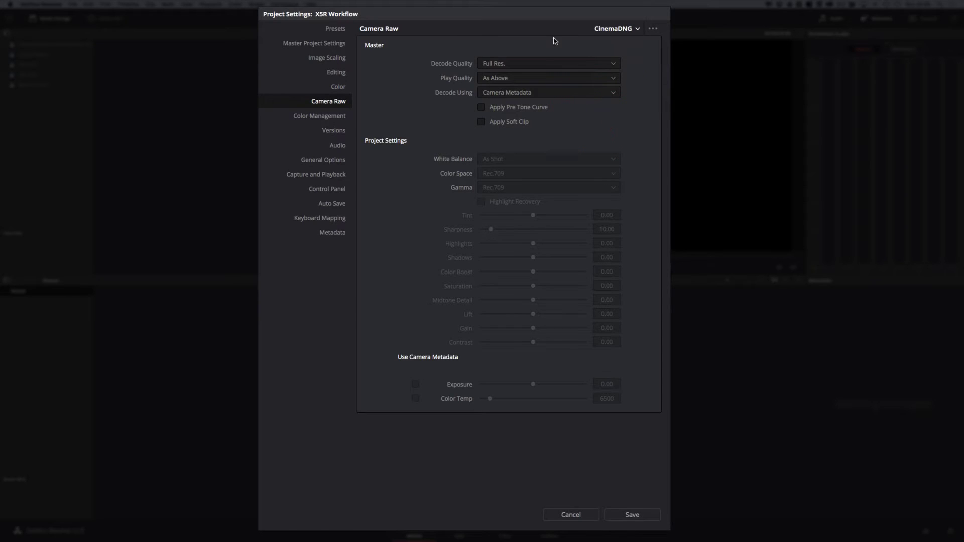
Set CinemaDNG Decode Using to Project, keeping Decode Quality at Full Res. and Play Quality at As Above.
{"action": "left_click", "coordinate": [548, 64]}
{"action": "left_click", "coordinate": [552, 68]}
{"action": "left_click", "coordinate": [549, 78]}
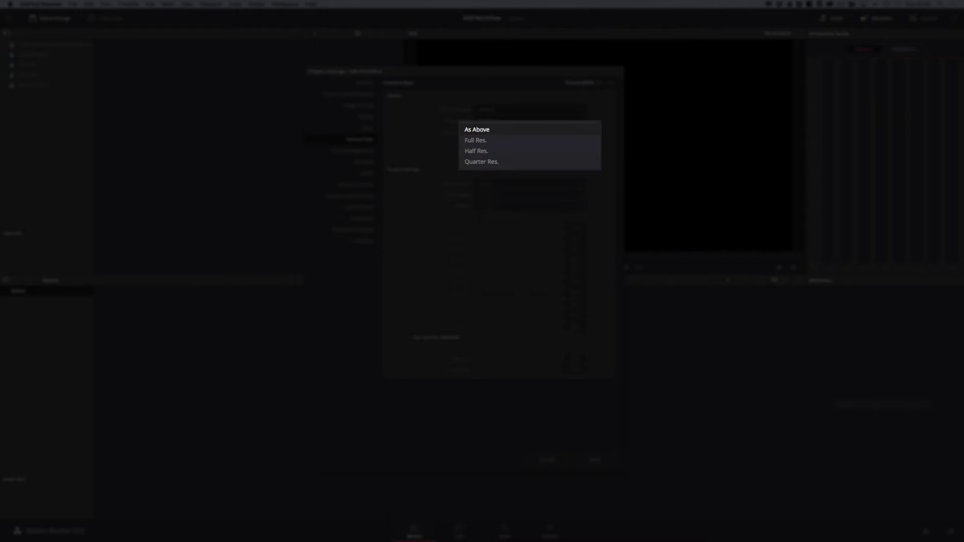
{"action": "left_click", "coordinate": [477, 129]}
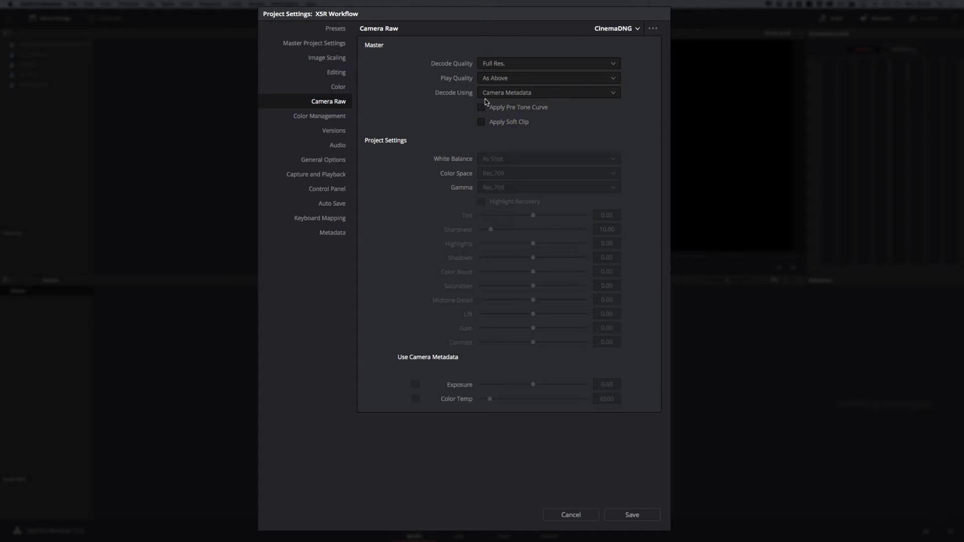
{"action": "left_click", "coordinate": [539, 95]}
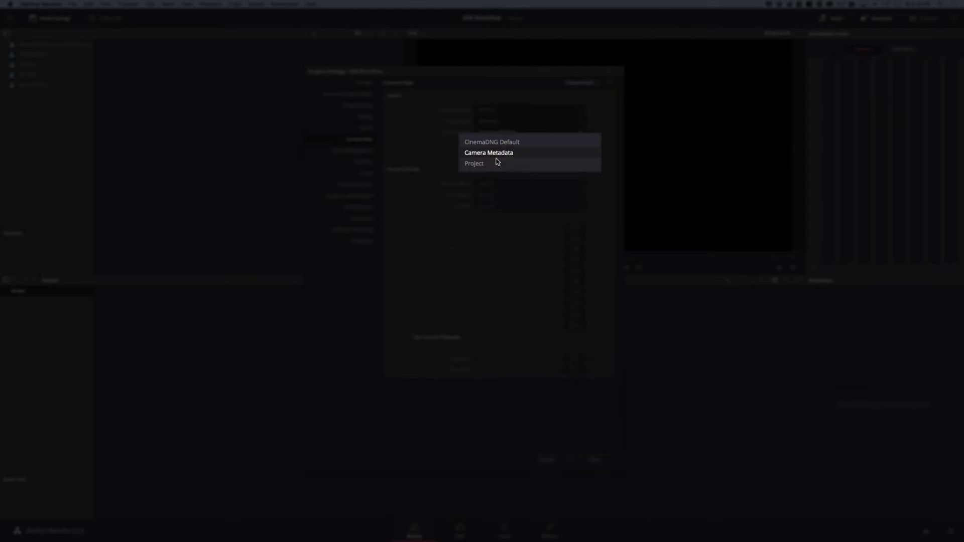
{"action": "left_click", "coordinate": [481, 166]}
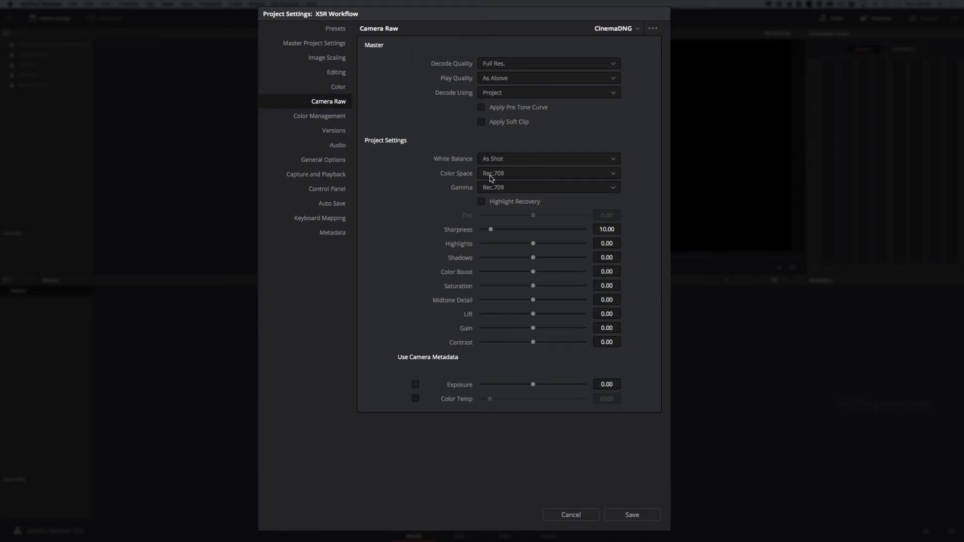
Configure the raw project settings with Blackmagic Design color space, Blackmagic Design Film gamma, Highlight Recovery enabled and Sharpness at its minimum.
{"action": "left_click", "coordinate": [523, 179]}
{"action": "left_click", "coordinate": [497, 226]}
{"action": "left_click", "coordinate": [508, 206]}
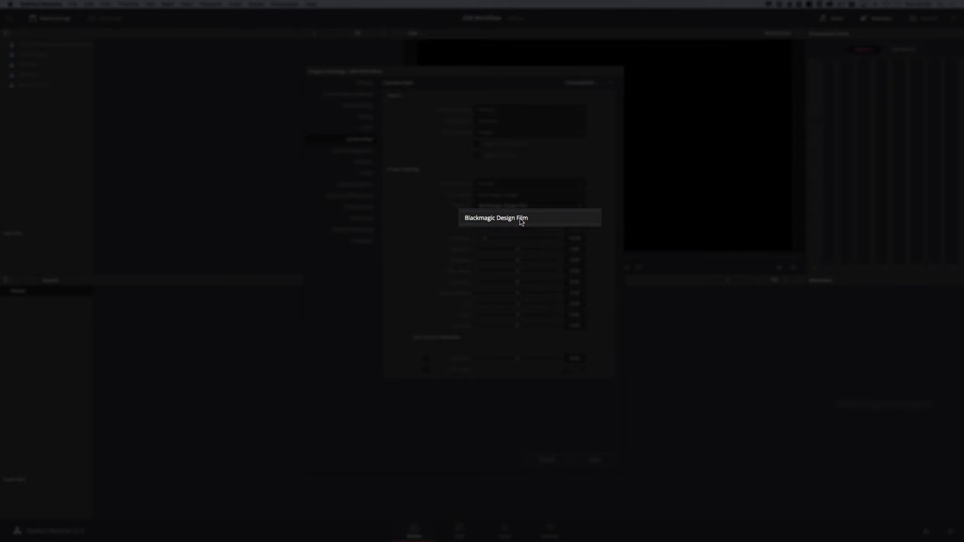
{"action": "left_click", "coordinate": [535, 171]}
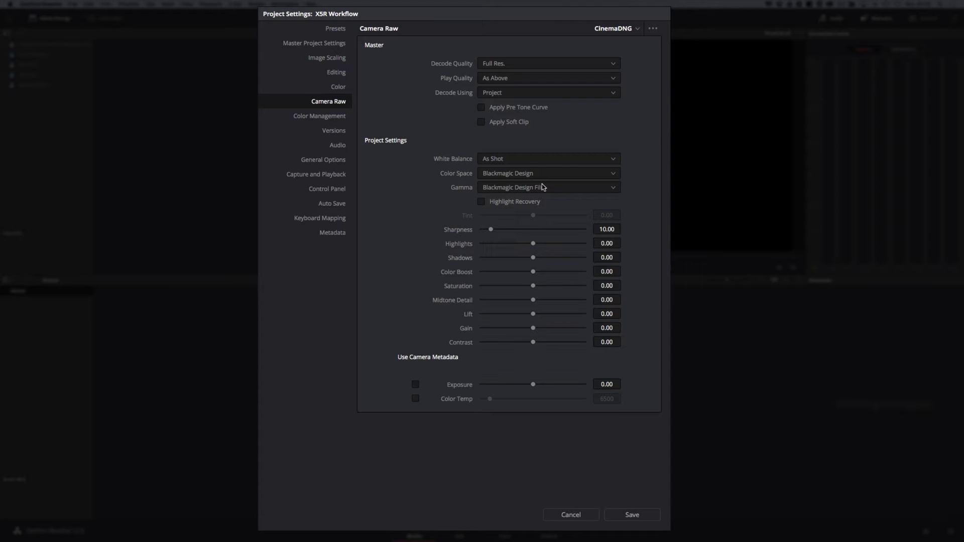
{"action": "left_click", "coordinate": [481, 202]}
{"action": "left_click_drag", "start_coordinate": [490, 230], "coordinate": [424, 207]}
Turn off the Mac display color profile for viewers in Color Management and look through the Versions and Audio settings.
{"action": "left_click", "coordinate": [318, 119]}
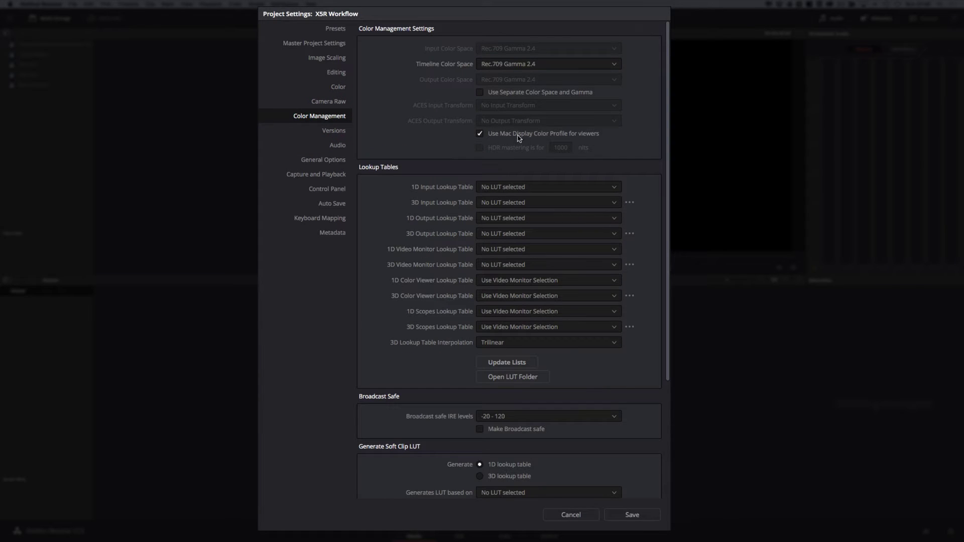
{"action": "left_click", "coordinate": [479, 134]}
{"action": "left_click", "coordinate": [334, 132]}
{"action": "left_click", "coordinate": [343, 146]}
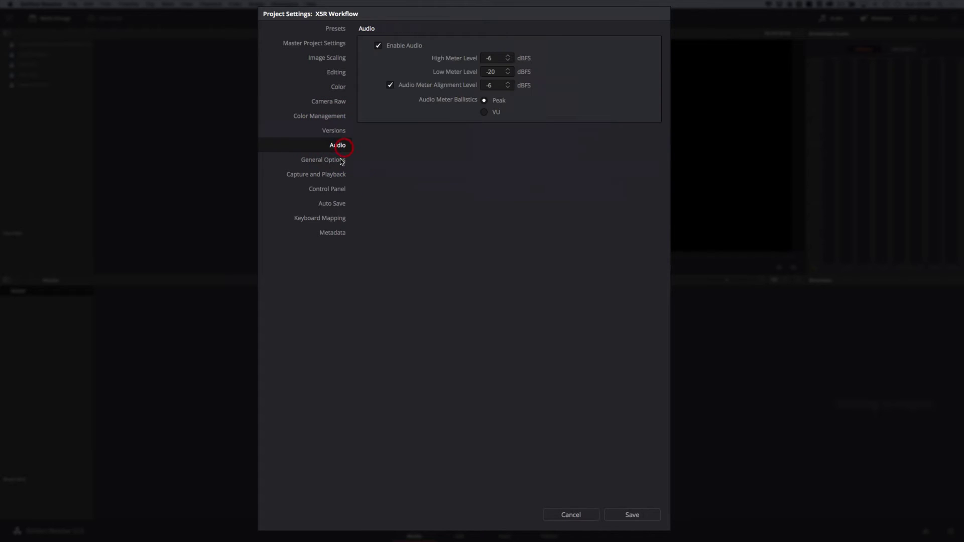
In the general options, set the optimized media format to ProRes 422 HQ.
{"action": "left_click", "coordinate": [334, 162]}
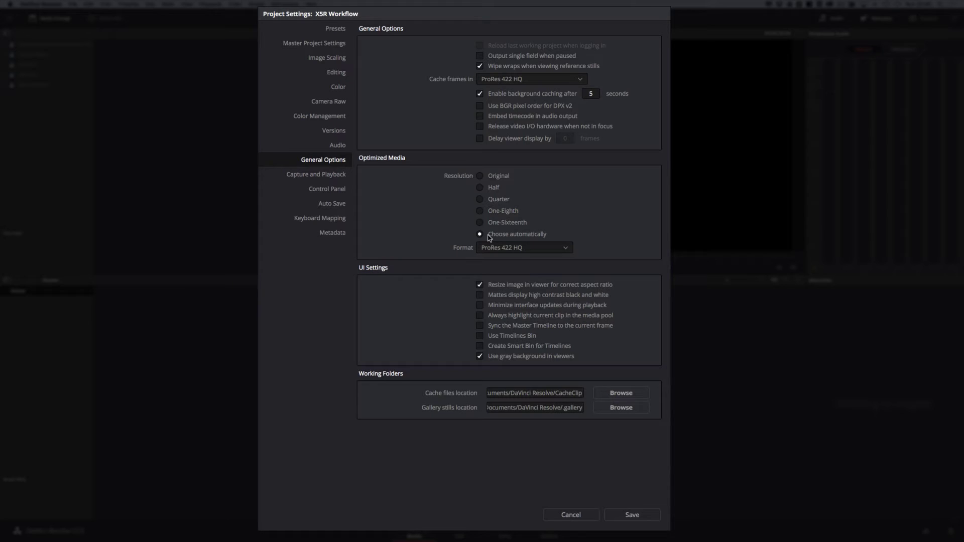
{"action": "left_click", "coordinate": [568, 249]}
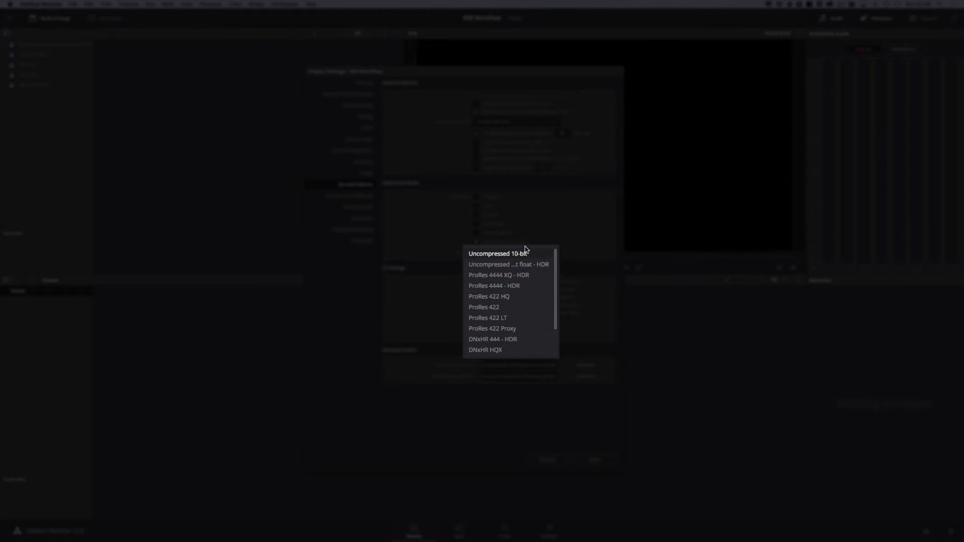
{"action": "left_click", "coordinate": [503, 297]}
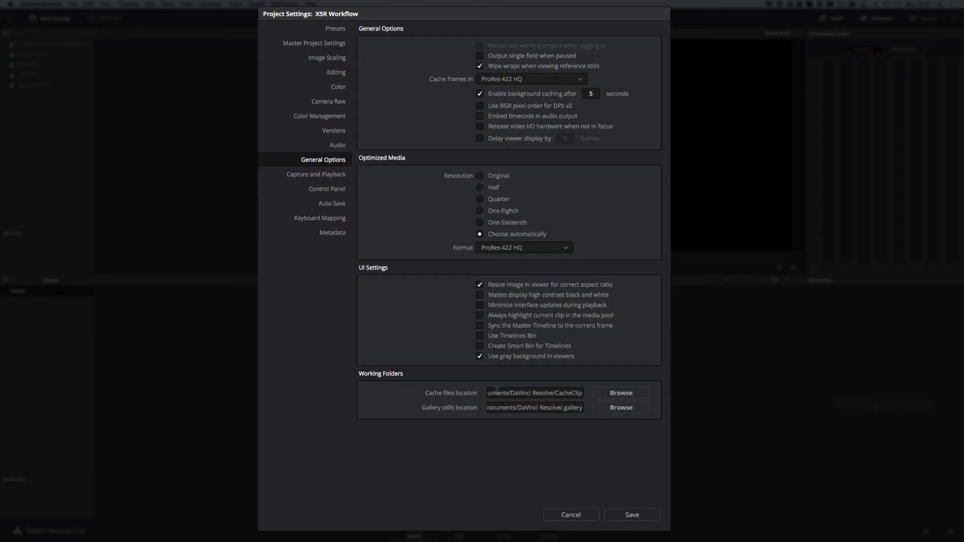
Examine the cache files location and the drives available for it, without choosing another folder.
{"action": "left_click", "coordinate": [497, 393]}
{"action": "left_click_drag", "start_coordinate": [490, 393], "coordinate": [511, 387]}
{"action": "left_click", "coordinate": [508, 393]}
{"action": "left_click", "coordinate": [621, 395]}
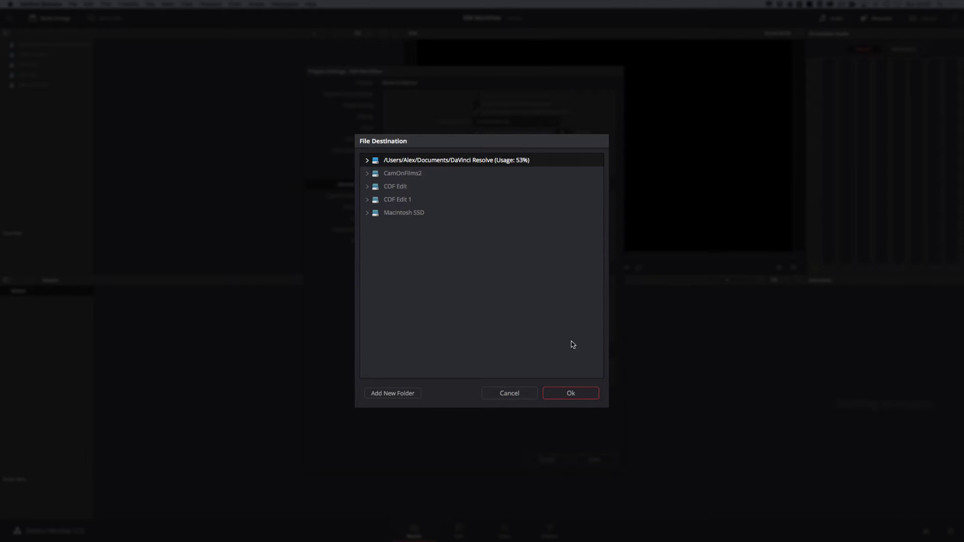
{"action": "left_click", "coordinate": [509, 394]}
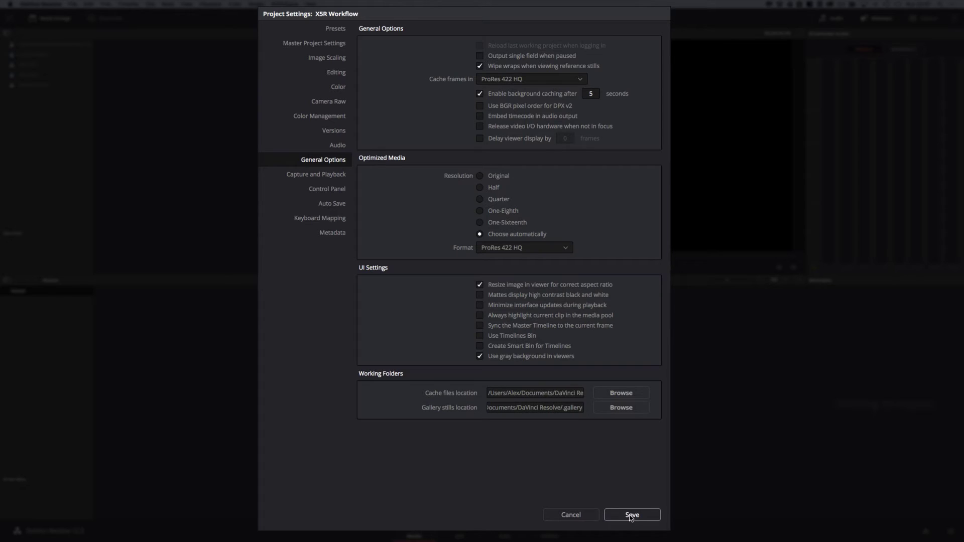
Check the available settings presets and save the project settings.
{"action": "left_click", "coordinate": [336, 30]}
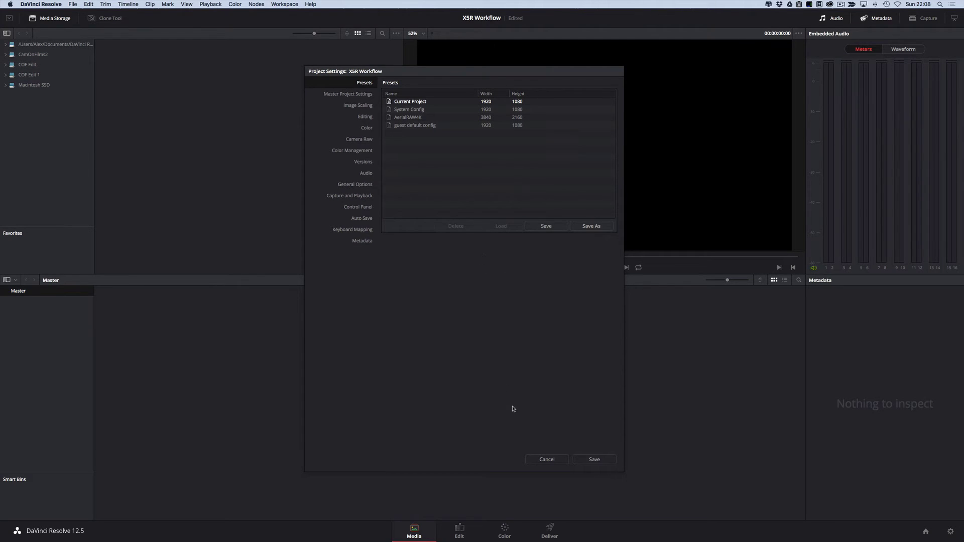
{"action": "left_click", "coordinate": [594, 460]}
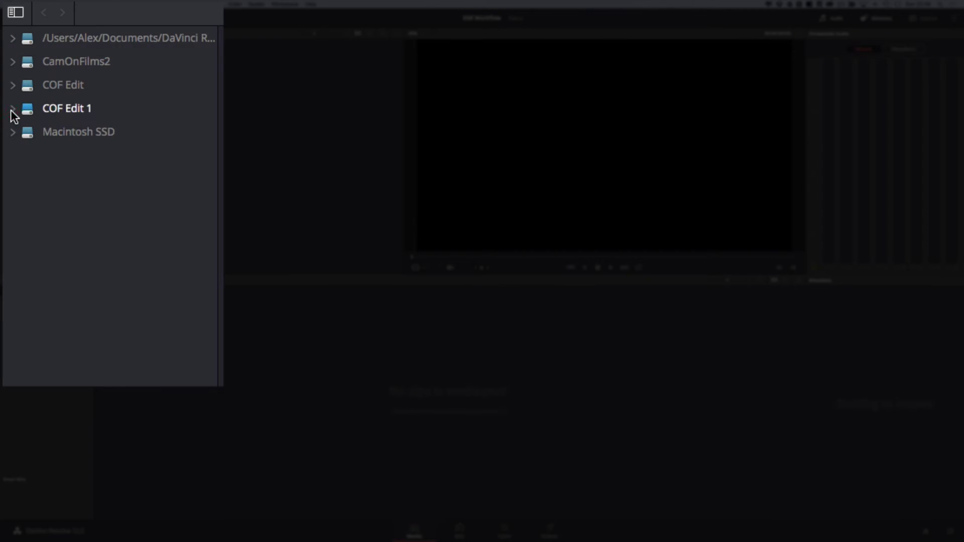
Open the RAW video folder of the EAJRN160814_PMFBlenheimPalace project on the COF Edit 1 drive in the media storage.
{"action": "left_click", "coordinate": [12, 109]}
{"action": "scroll", "coordinate": [17, 112], "scroll_direction": "down", "scroll_amount": 3}
{"action": "scroll", "coordinate": [123, 275], "scroll_direction": "down", "scroll_amount": 3}
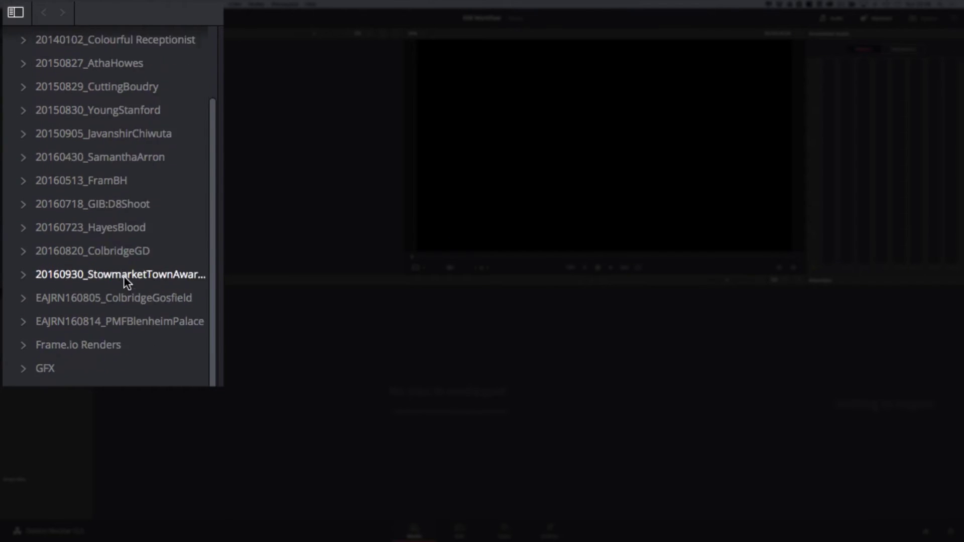
{"action": "left_click", "coordinate": [24, 294]}
{"action": "scroll", "coordinate": [73, 163], "scroll_direction": "down", "scroll_amount": 3}
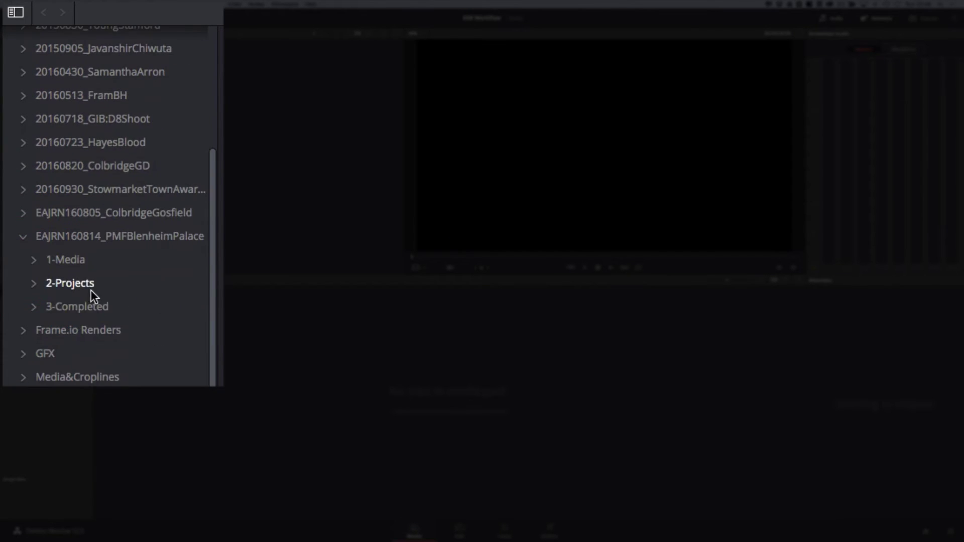
{"action": "left_click", "coordinate": [14, 140]}
{"action": "left_click", "coordinate": [20, 161]}
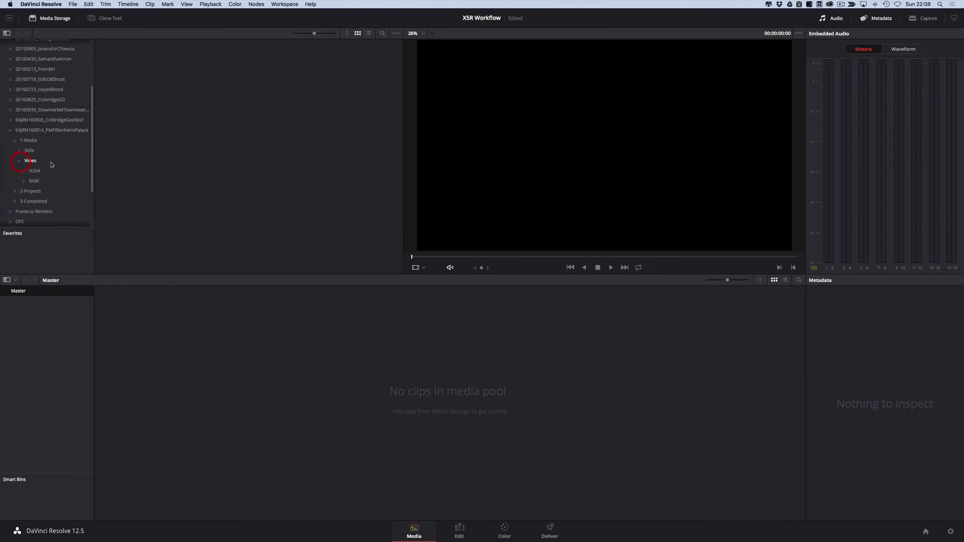
{"action": "left_click", "coordinate": [24, 182]}
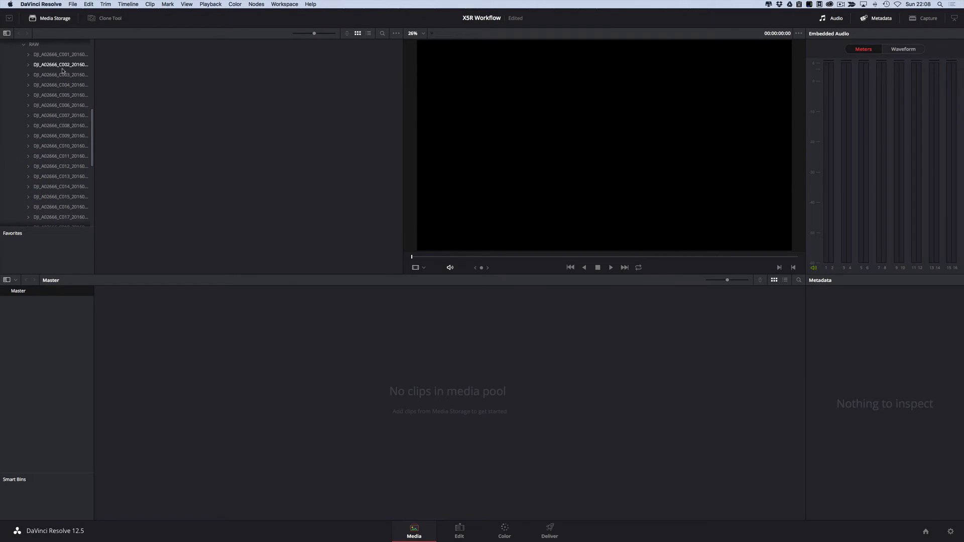
{"action": "left_click", "coordinate": [30, 45]}
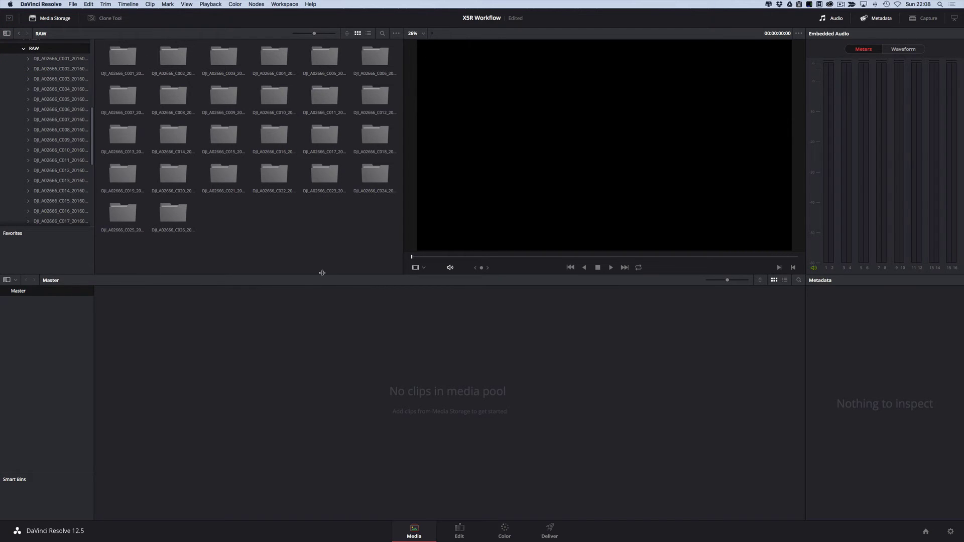
Add the clip folders C013 to C018 from the RAW folder to the media pool and enlarge the clip thumbnails.
{"action": "left_click_drag", "start_coordinate": [100, 122], "coordinate": [393, 147]}
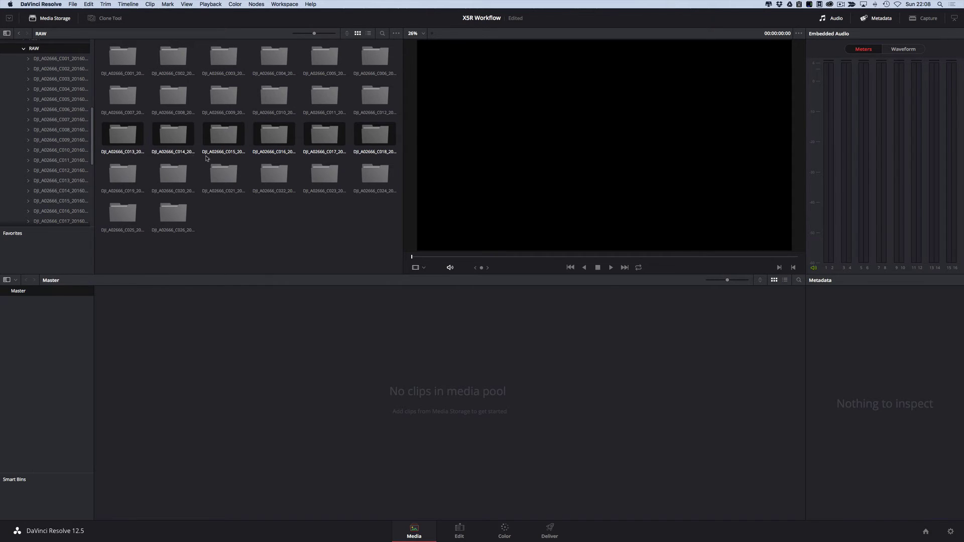
{"action": "right_click", "coordinate": [121, 139]}
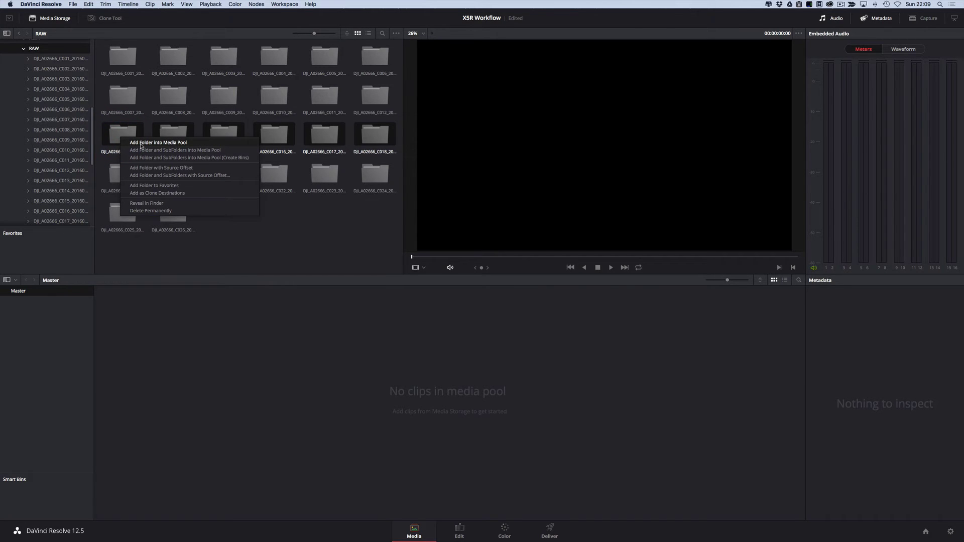
{"action": "left_click", "coordinate": [274, 232]}
{"action": "left_click_drag", "start_coordinate": [121, 134], "coordinate": [265, 421]}
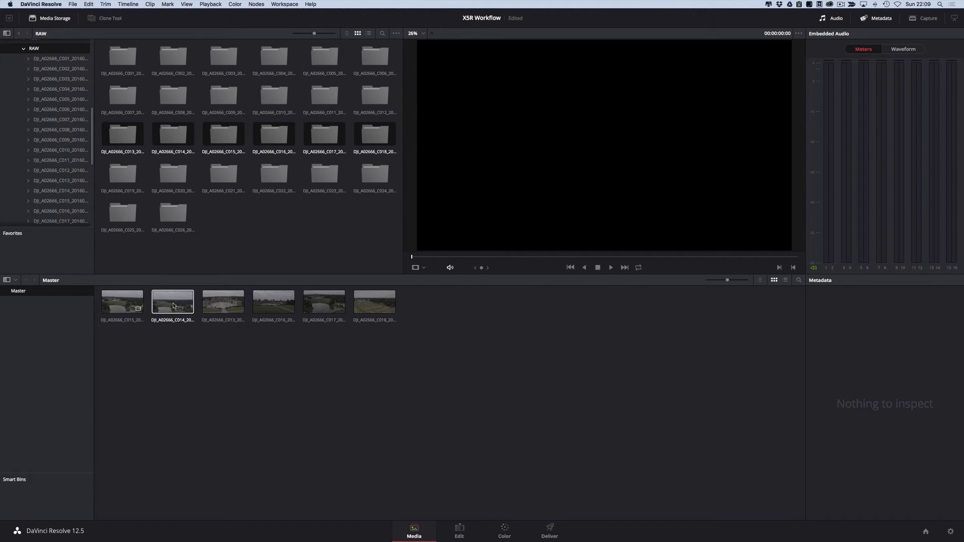
{"action": "left_click_drag", "start_coordinate": [727, 279], "coordinate": [749, 280]}
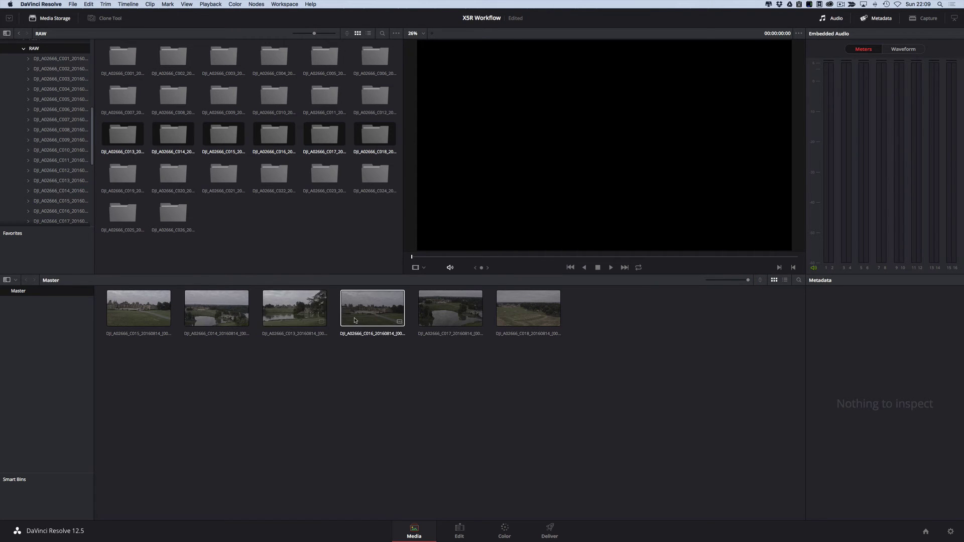
Load clip C013 in the viewer, mark in at 07:20:03:18 and out at 07:20:32:14, and scrub back to 07:20:07:18.
{"action": "left_click", "coordinate": [300, 315]}
{"action": "left_click", "coordinate": [300, 315]}
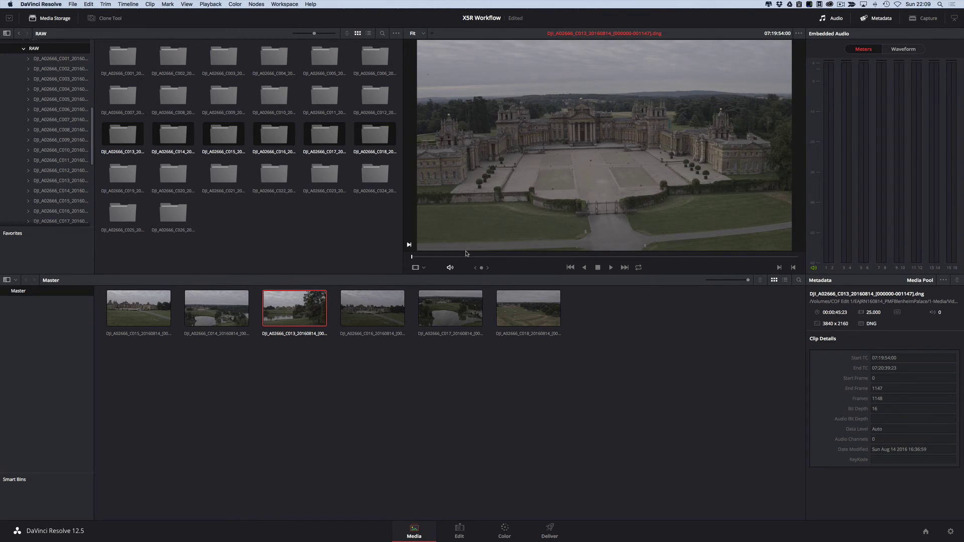
{"action": "left_click", "coordinate": [481, 258]}
{"action": "left_click_drag", "start_coordinate": [481, 259], "coordinate": [493, 257]}
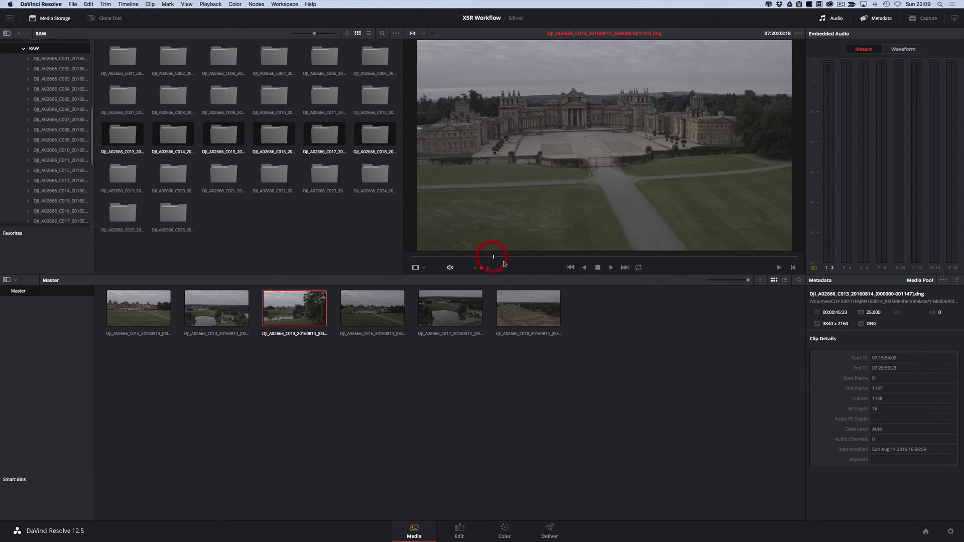
{"action": "left_click", "coordinate": [779, 268]}
{"action": "left_click", "coordinate": [735, 256]}
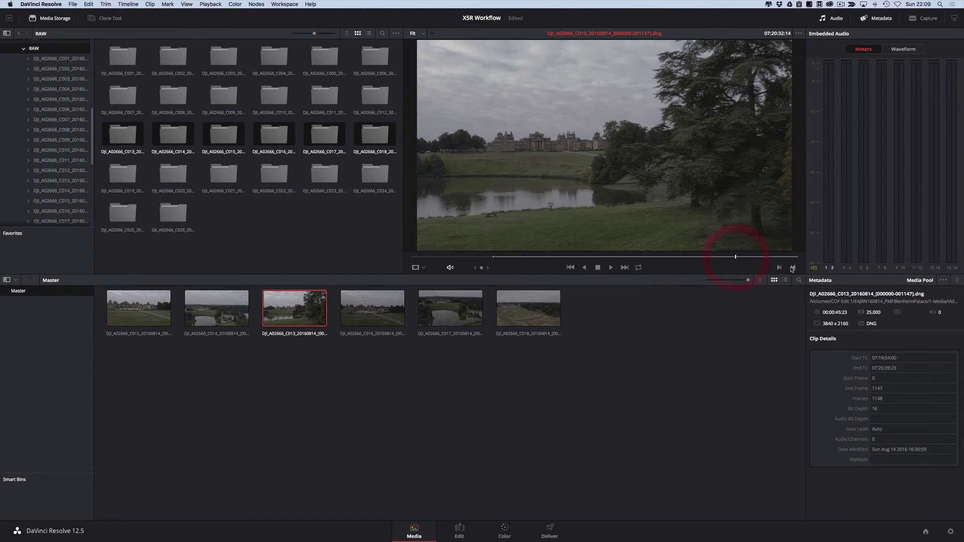
{"action": "left_click", "coordinate": [793, 268]}
{"action": "left_click_drag", "start_coordinate": [731, 259], "coordinate": [527, 257]}
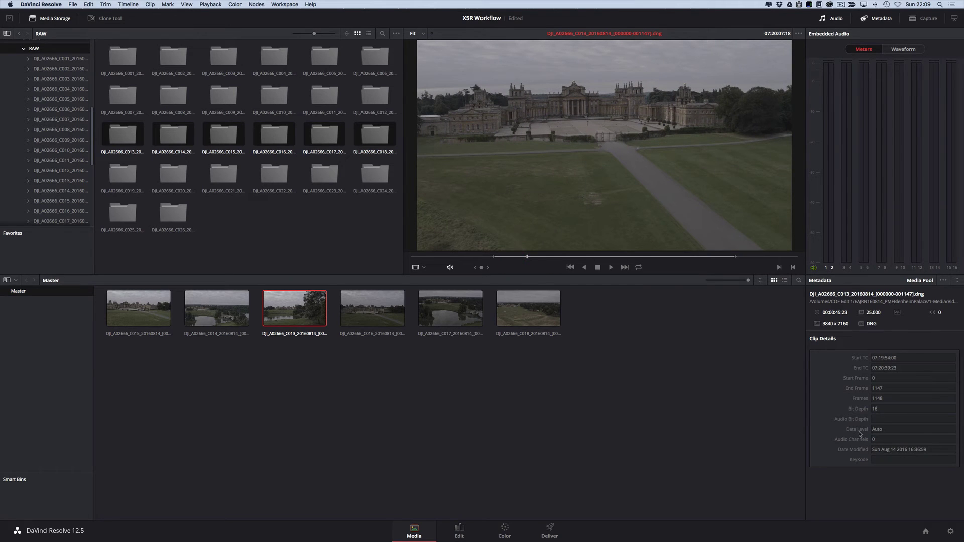
Toggle the metadata and audio displays, and check the embedded audio as a waveform before returning to meters.
{"action": "left_click", "coordinate": [872, 19]}
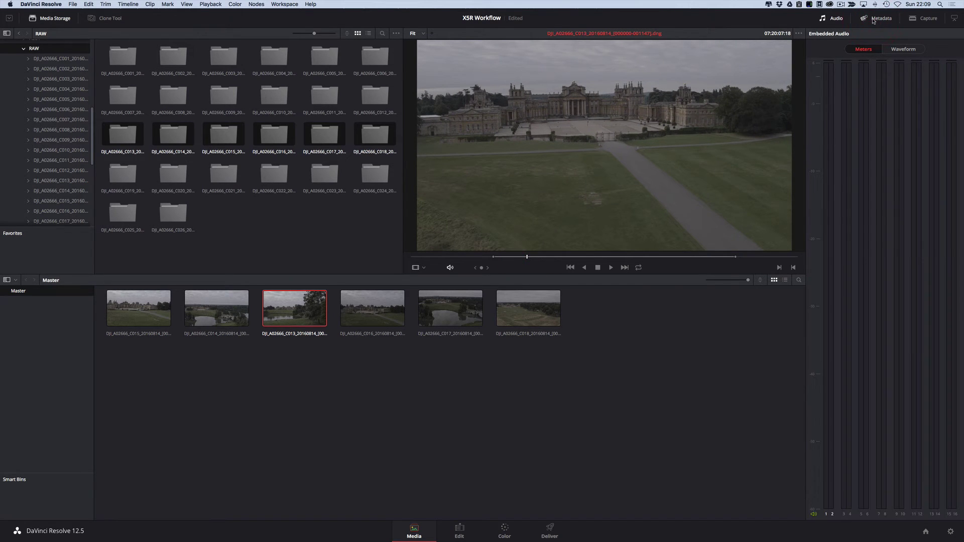
{"action": "left_click", "coordinate": [826, 20]}
{"action": "left_click", "coordinate": [826, 20]}
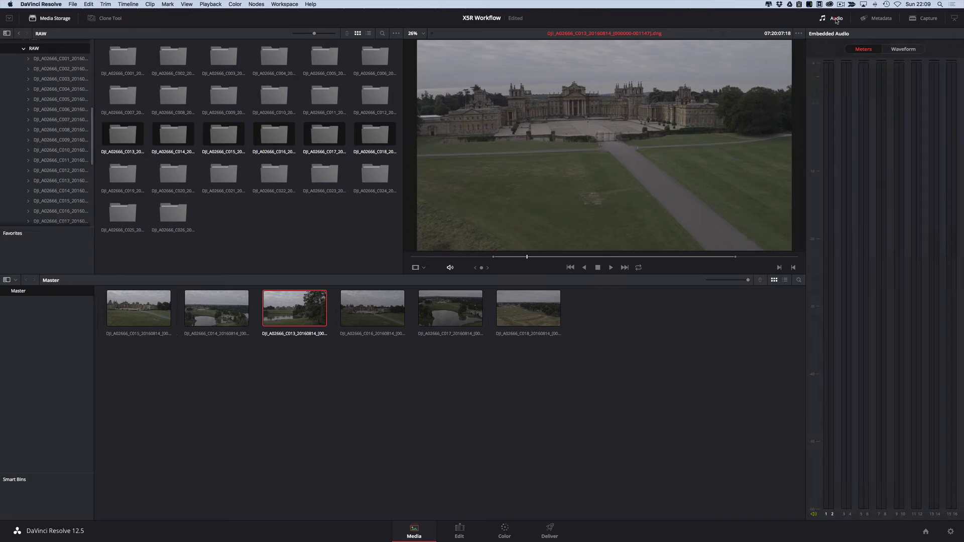
{"action": "left_click", "coordinate": [874, 20]}
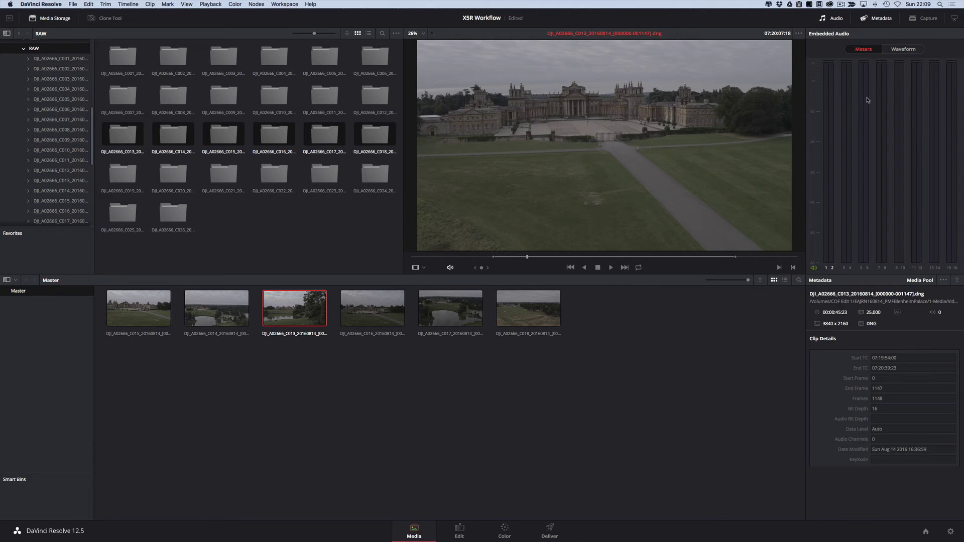
{"action": "left_click", "coordinate": [903, 49]}
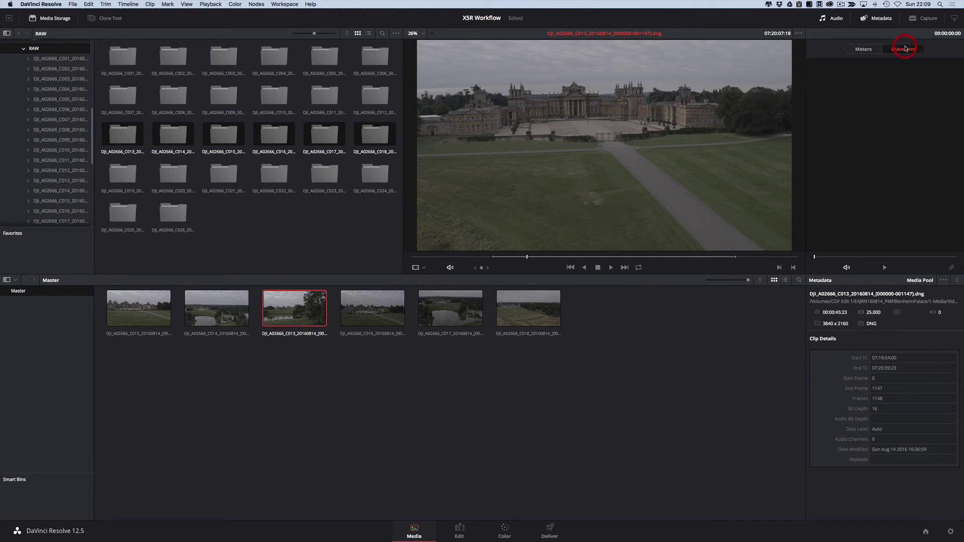
{"action": "left_click", "coordinate": [860, 49]}
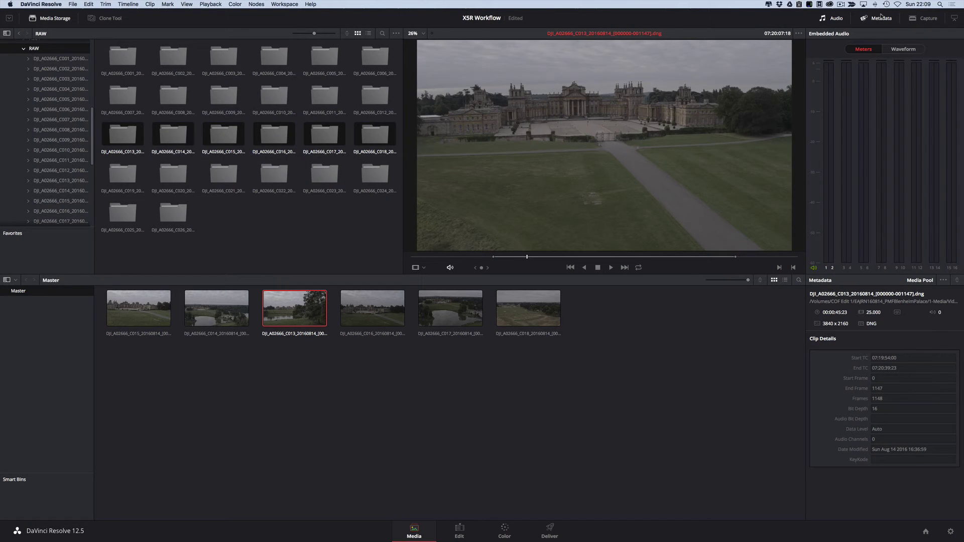
Deselect clip C013 and extend its in and out points back to the full clip length.
{"action": "left_click", "coordinate": [358, 407]}
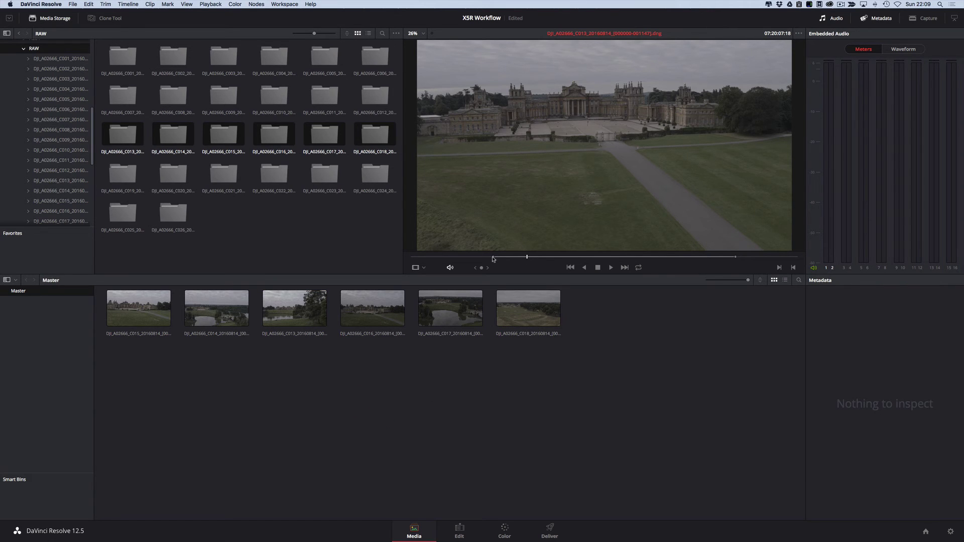
{"action": "left_click", "coordinate": [420, 265]}
{"action": "left_click_drag", "start_coordinate": [739, 258], "coordinate": [804, 259]}
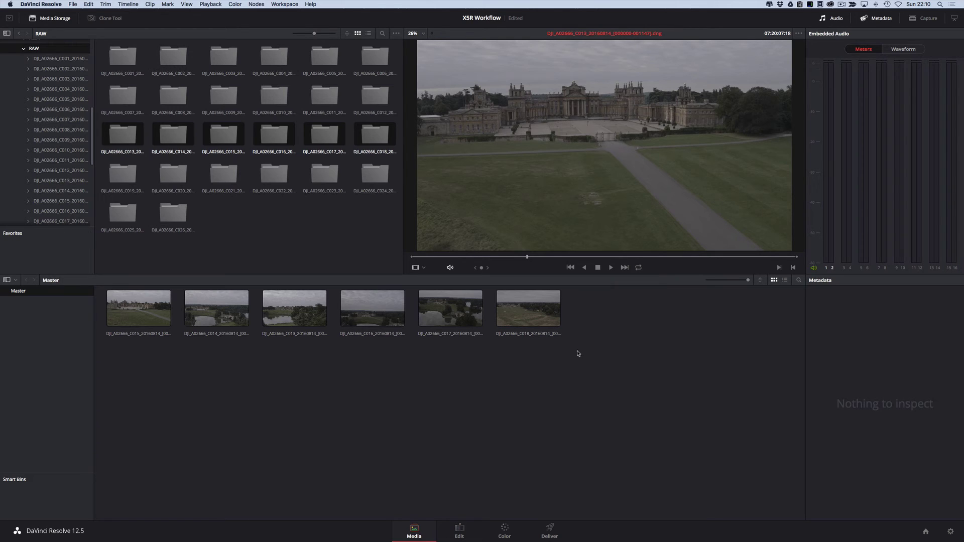
Select all media pool clips and examine the available clip commands, including Generate Optimized Media, without applying any.
{"action": "left_click_drag", "start_coordinate": [586, 301], "coordinate": [163, 321]}
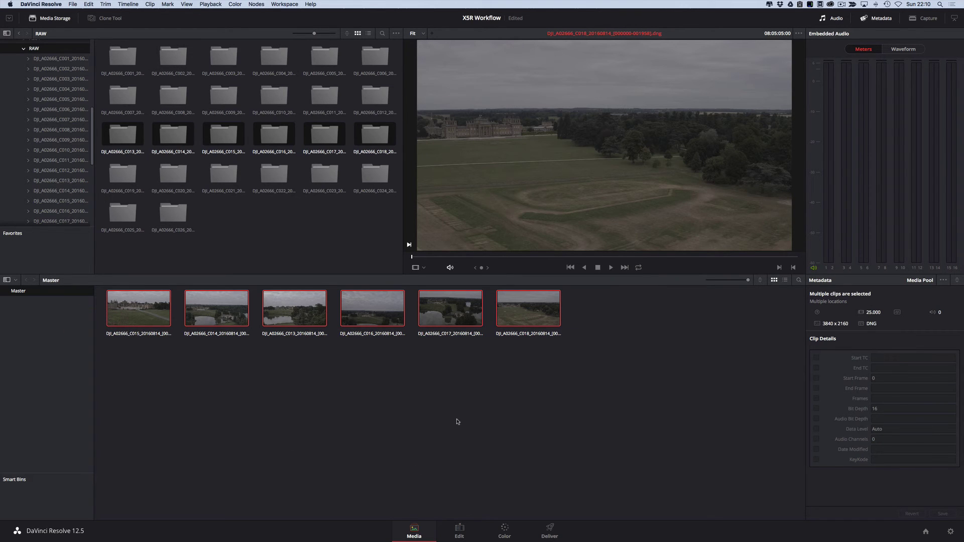
{"action": "left_click", "coordinate": [592, 373]}
{"action": "left_click_drag", "start_coordinate": [593, 293], "coordinate": [107, 340]}
{"action": "right_click", "coordinate": [493, 317]}
{"action": "left_click", "coordinate": [527, 354]}
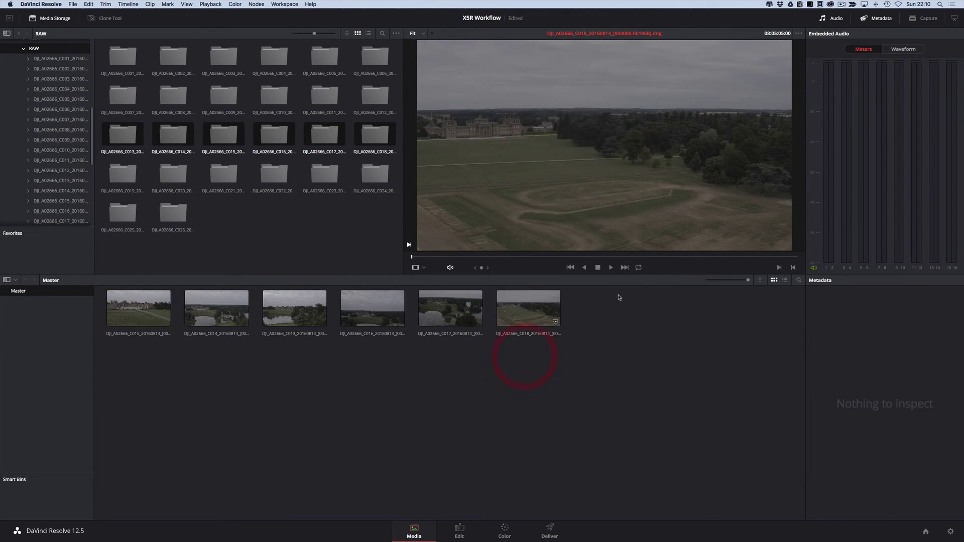
{"action": "left_click_drag", "start_coordinate": [613, 290], "coordinate": [83, 362]}
{"action": "right_click", "coordinate": [287, 309]}
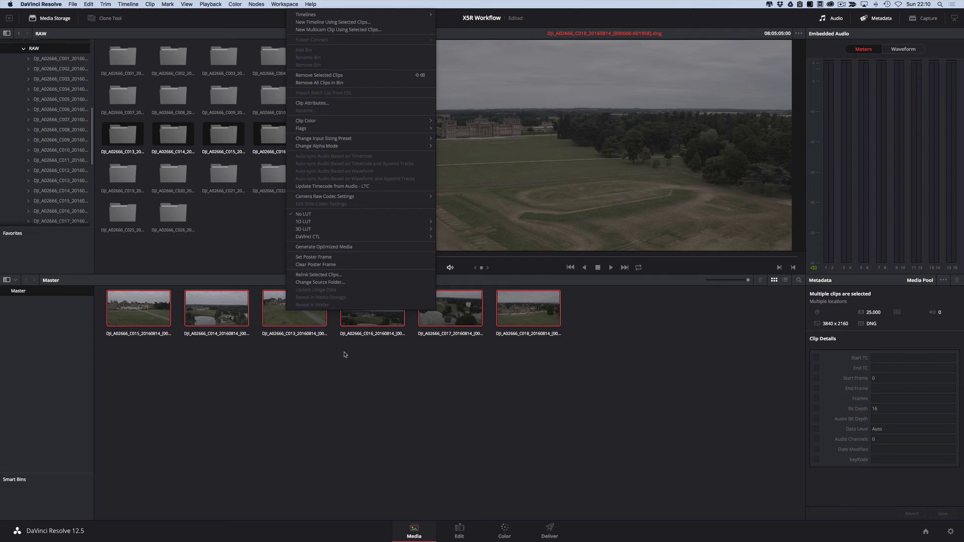
{"action": "left_click", "coordinate": [362, 359]}
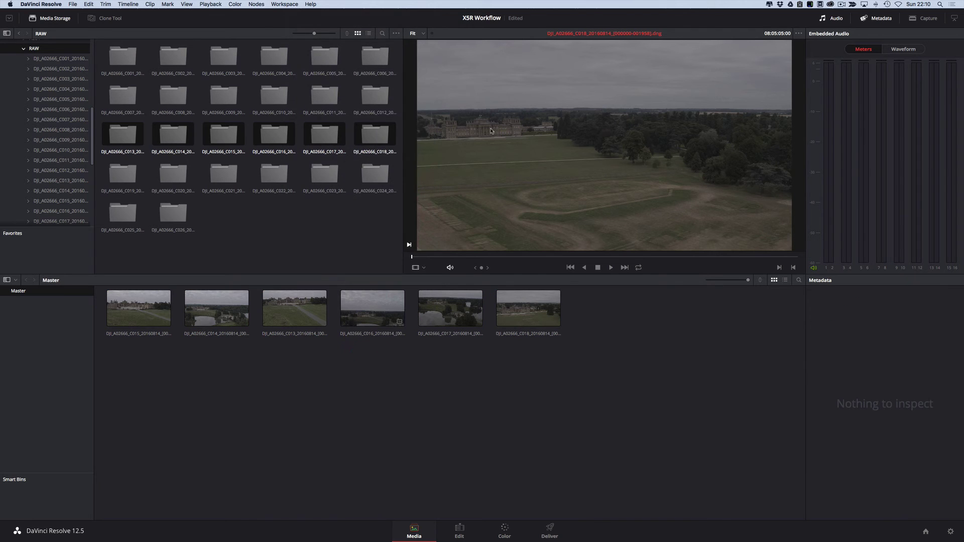
Play clip C014 to check its playback frame rate, and replay it from an earlier point.
{"action": "left_click", "coordinate": [217, 308]}
{"action": "key", "text": "space"}
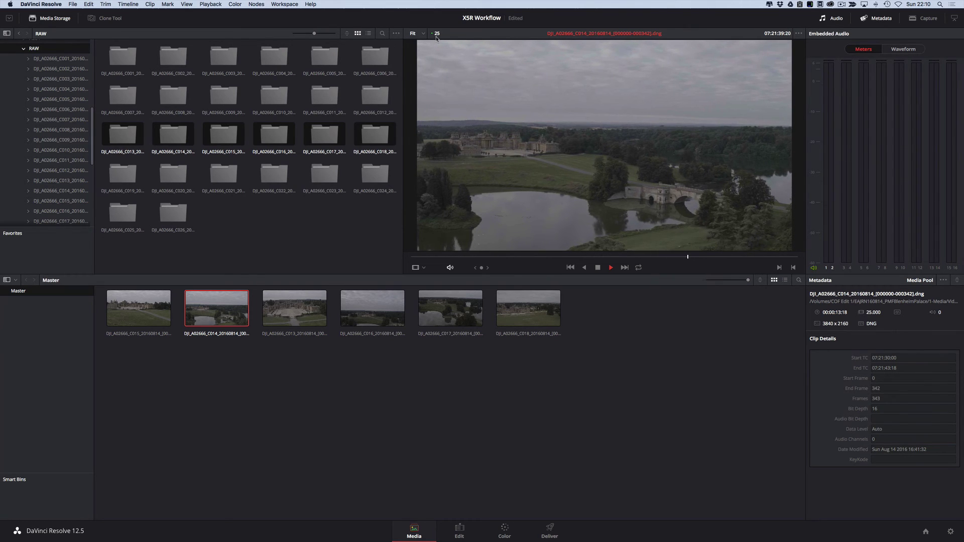
{"action": "key", "text": "space"}
{"action": "left_click", "coordinate": [475, 256]}
{"action": "key", "text": "space"}
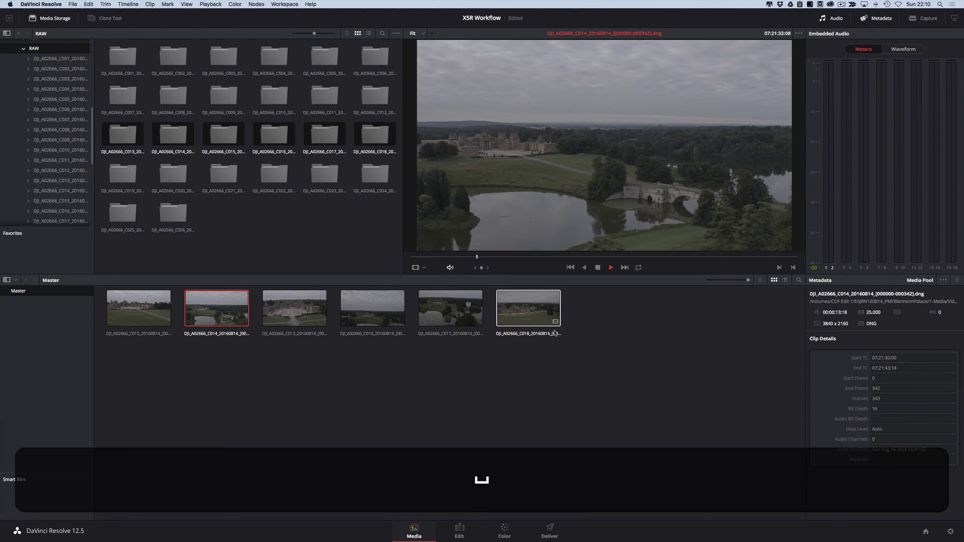
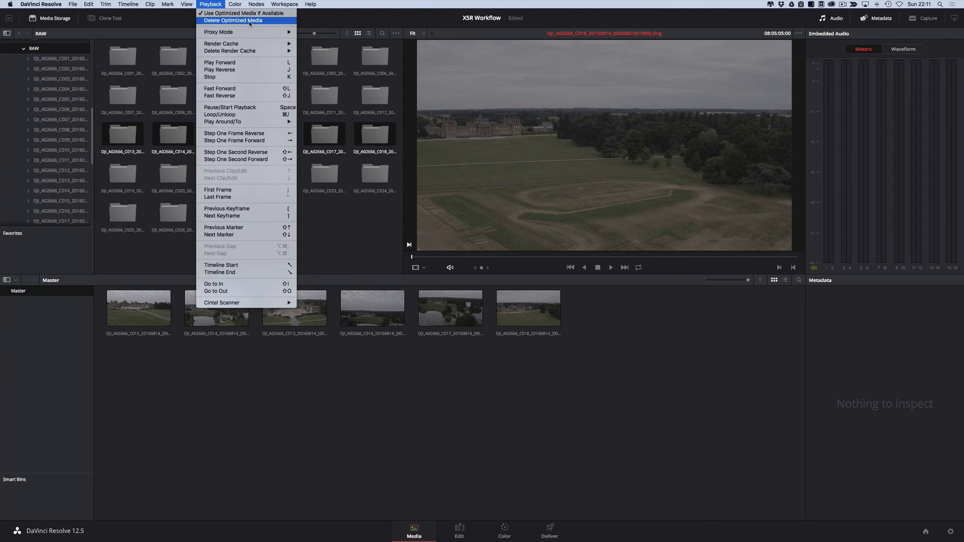
Close the optimized media playback options without changing them, and select and deselect all media pool clips.
{"action": "left_click", "coordinate": [352, 390]}
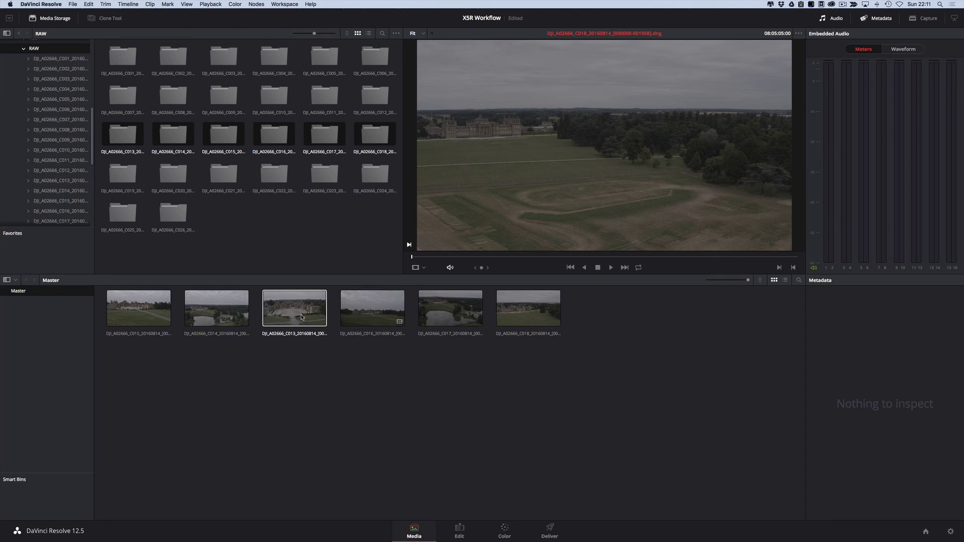
{"action": "left_click_drag", "start_coordinate": [599, 294], "coordinate": [108, 348]}
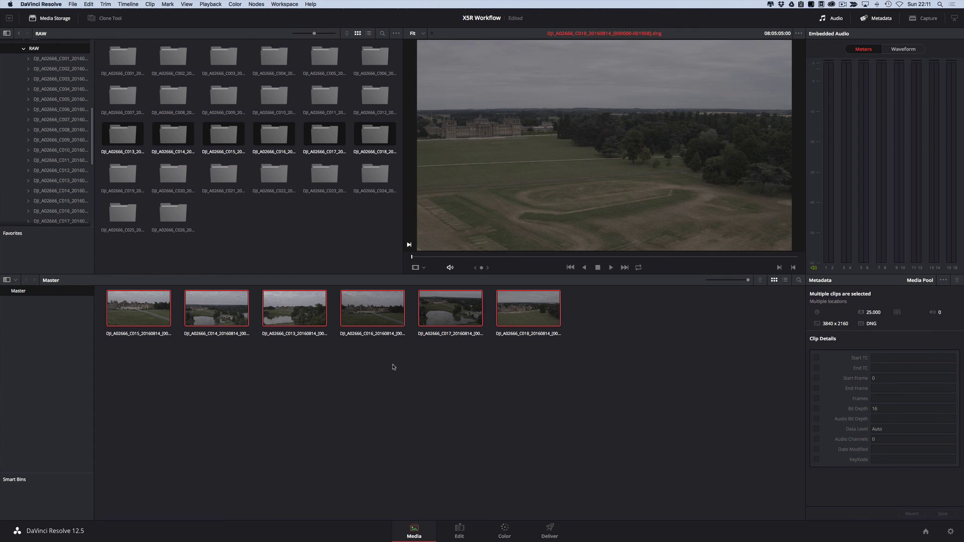
{"action": "left_click", "coordinate": [495, 374]}
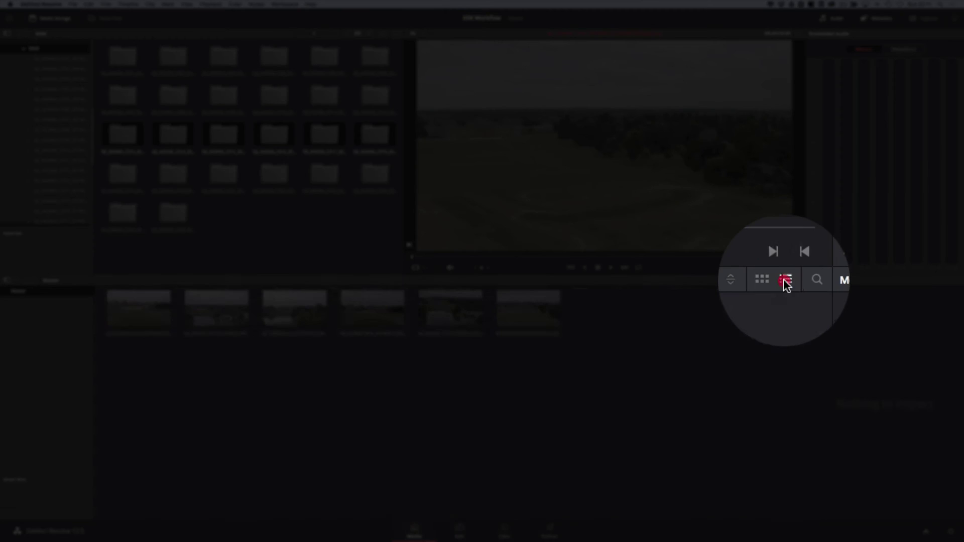
Show the media pool clips as a list and review the optimized media settings in the project's general options without changing them.
{"action": "left_click", "coordinate": [786, 281]}
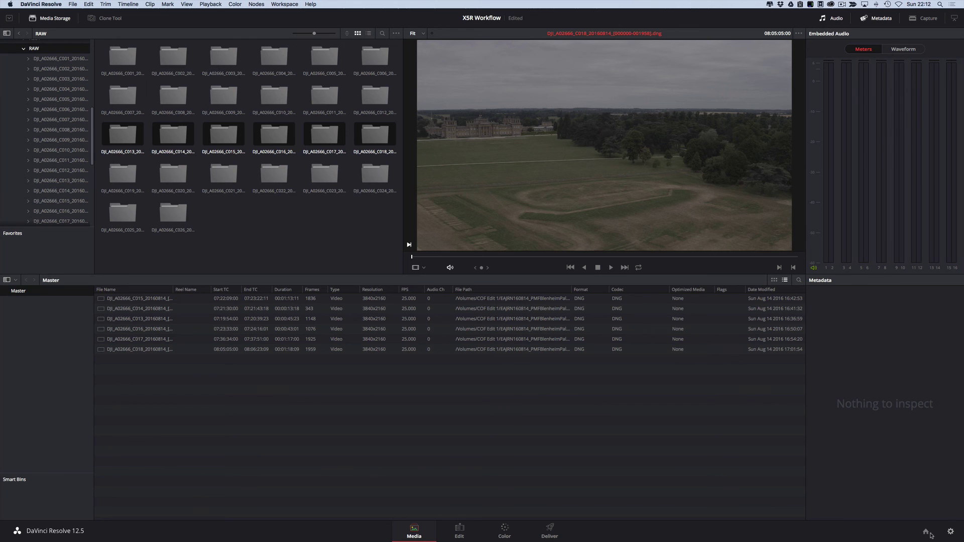
{"action": "left_click", "coordinate": [951, 532]}
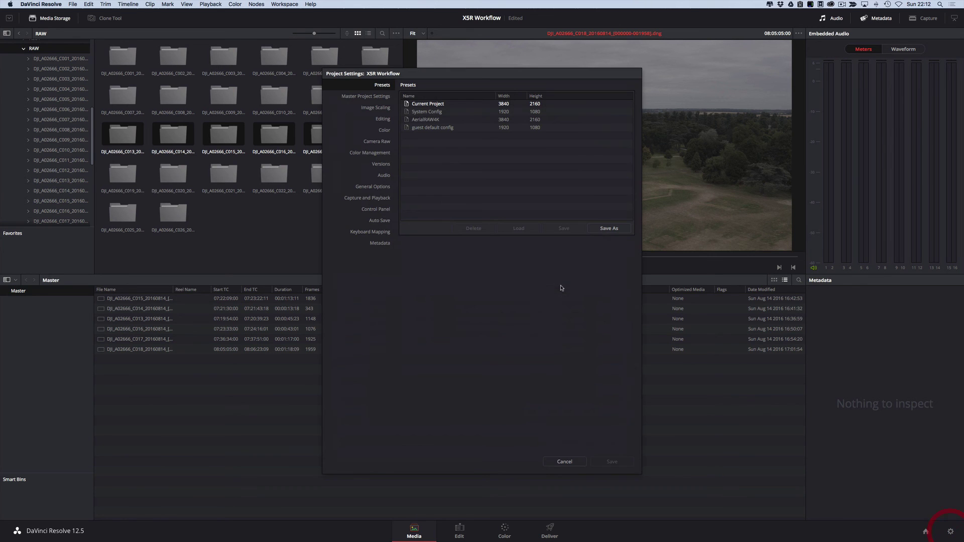
{"action": "left_click", "coordinate": [380, 187]}
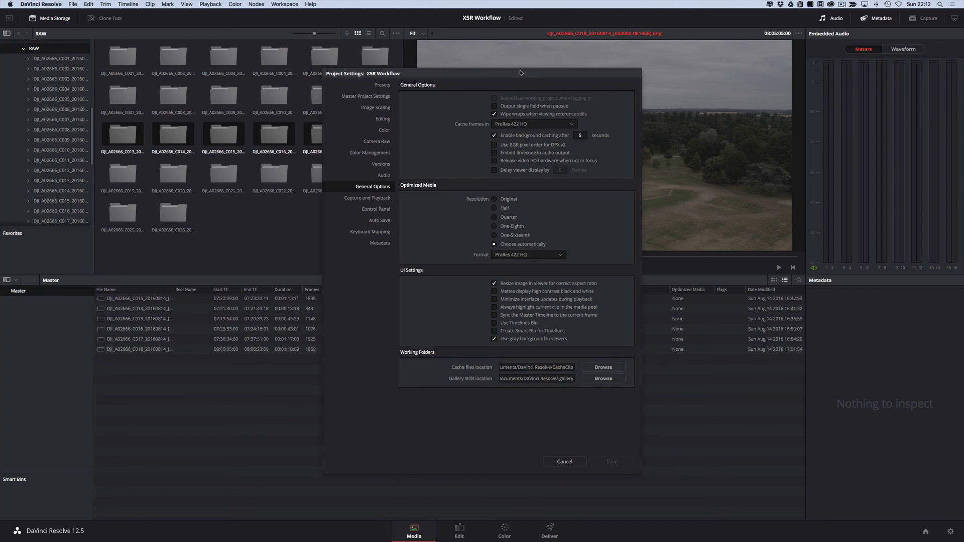
{"action": "left_click_drag", "start_coordinate": [520, 72], "coordinate": [355, 68]}
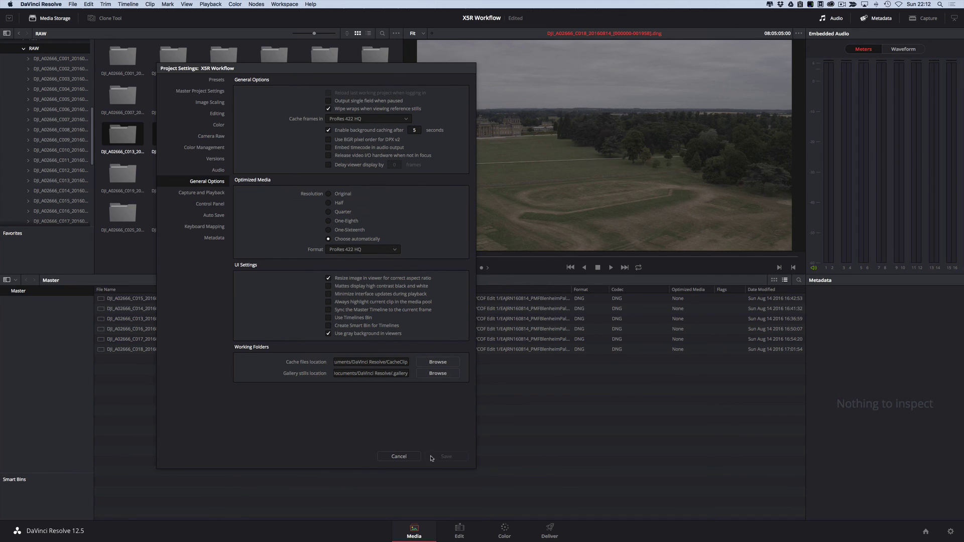
{"action": "left_click", "coordinate": [400, 456]}
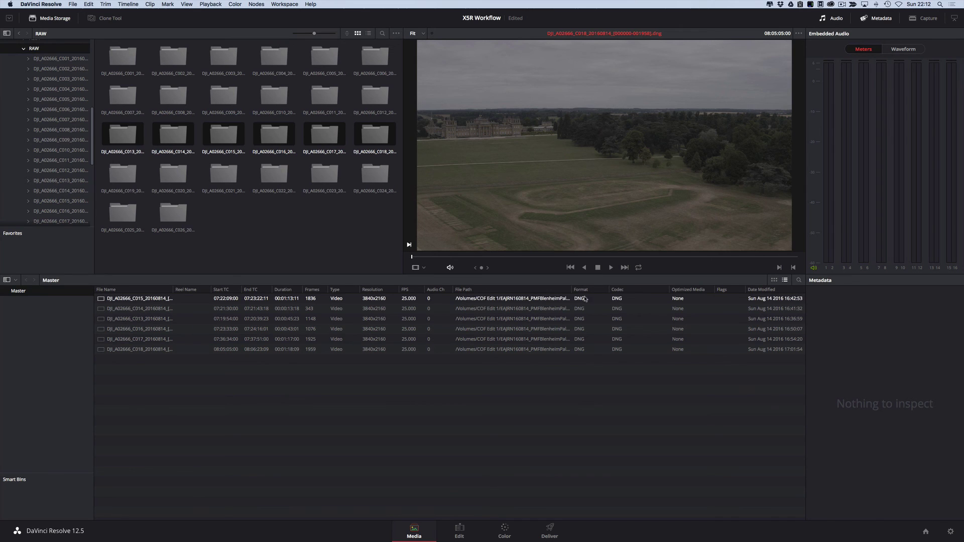
Examine the columns available for the clip list without changing them, and return the media pool to thumbnail view.
{"action": "right_click", "coordinate": [639, 292]}
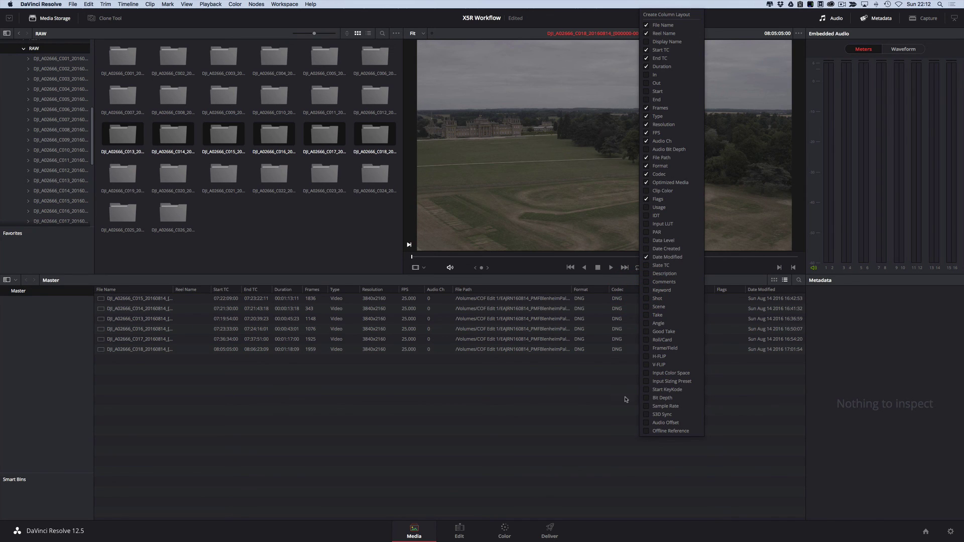
{"action": "left_click", "coordinate": [602, 425]}
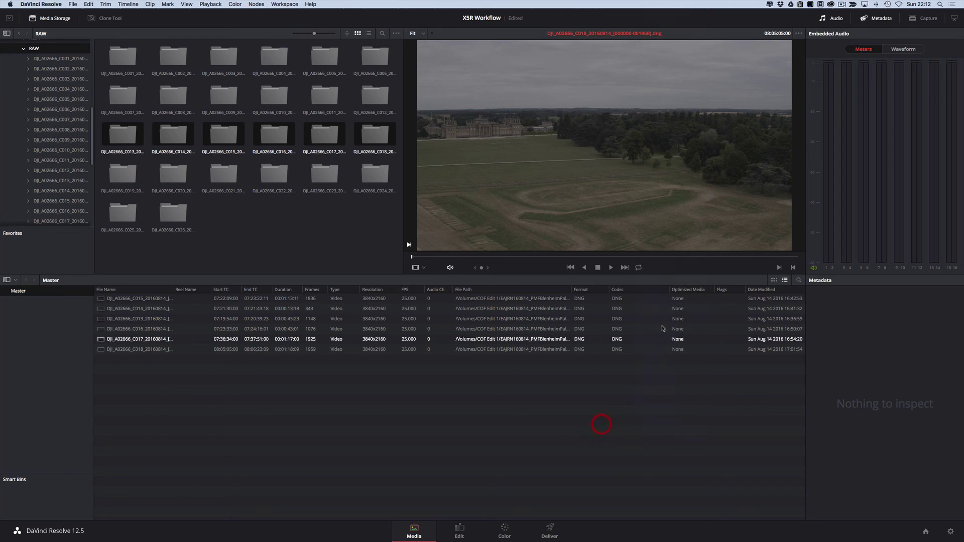
{"action": "left_click", "coordinate": [773, 280]}
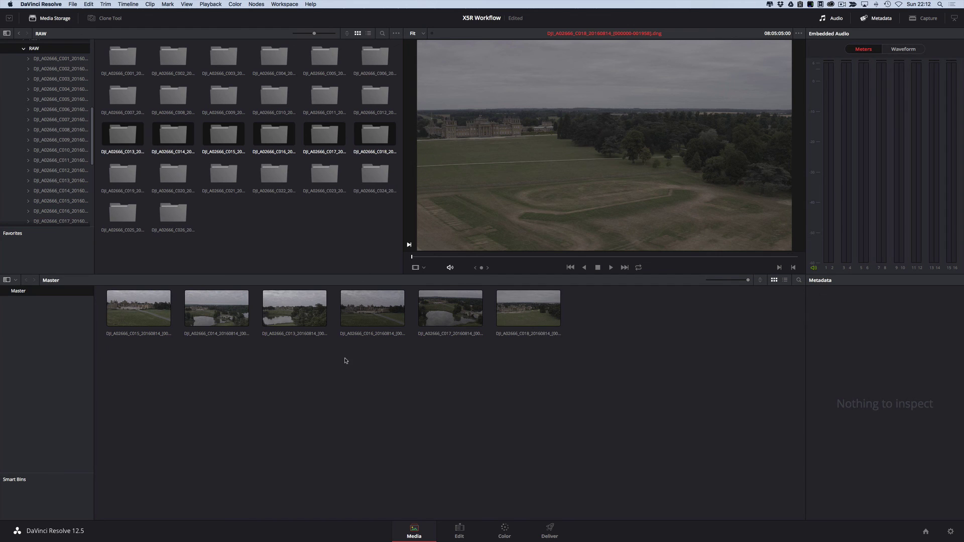
Inspect the metadata and metadata display options of clip C013, and clear the clip selection.
{"action": "left_click", "coordinate": [286, 309]}
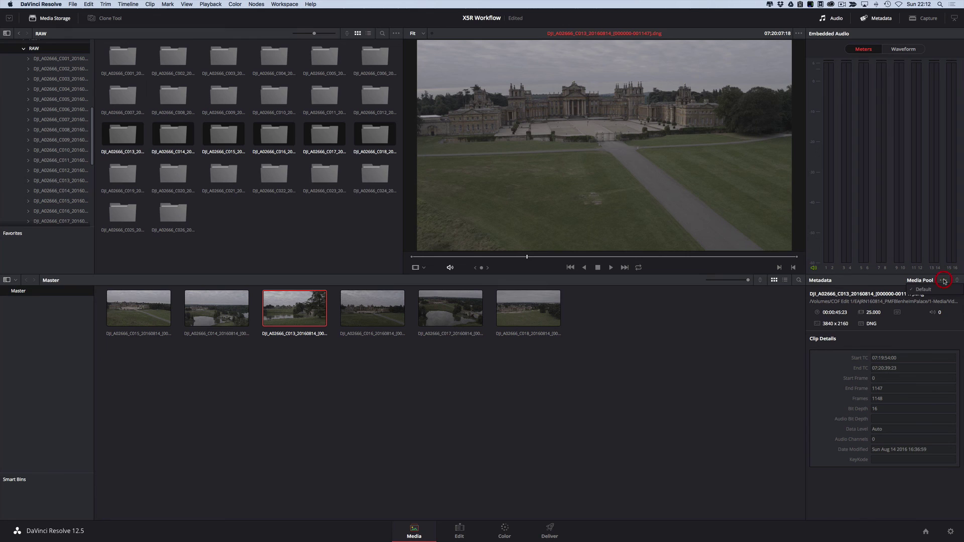
{"action": "left_click", "coordinate": [883, 282]}
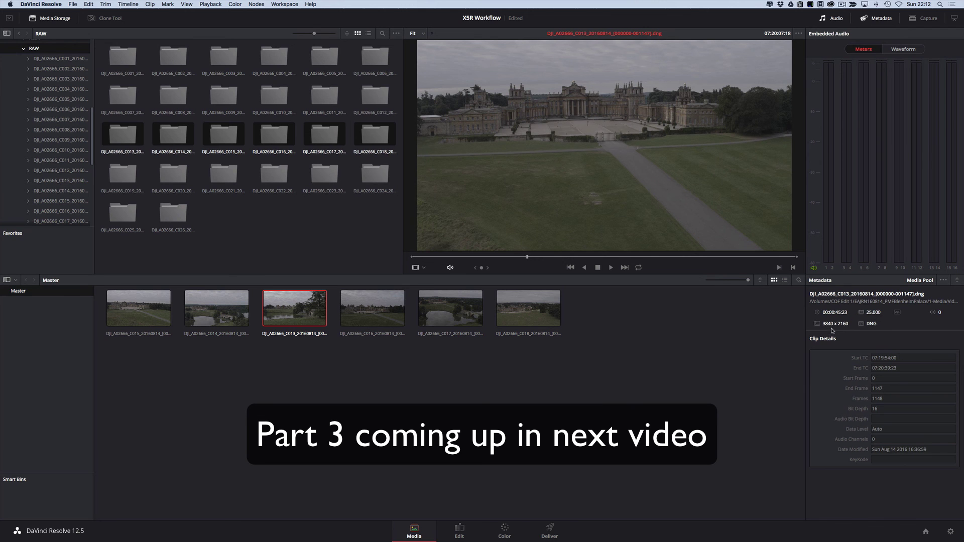
{"action": "left_click", "coordinate": [473, 386]}
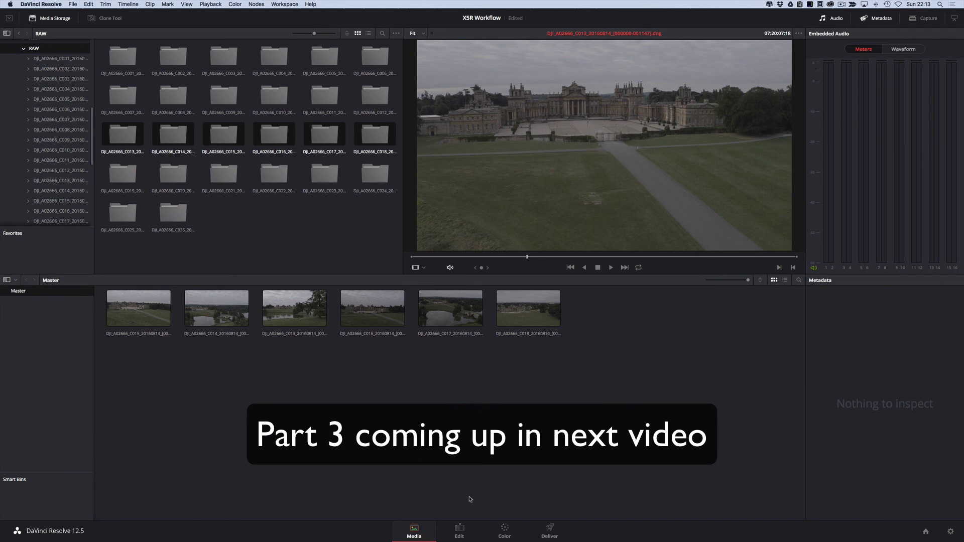